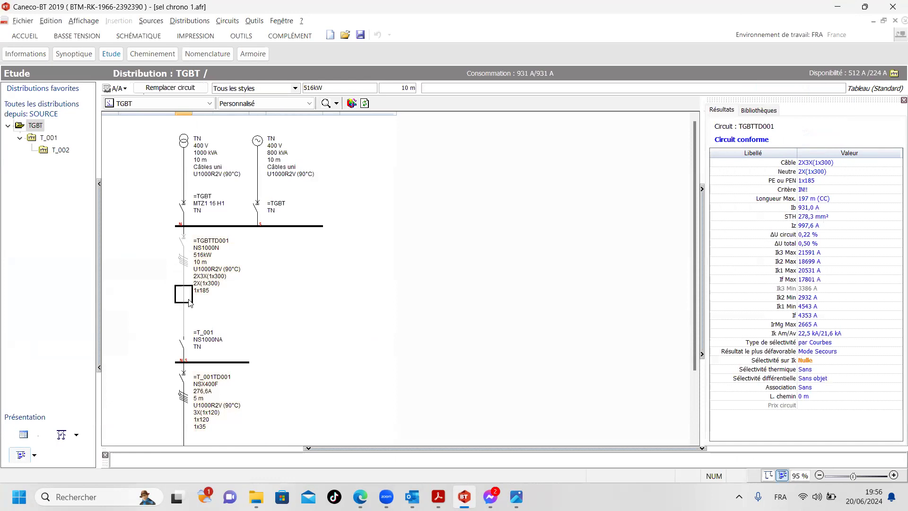
Open the protection settings of the 800 kVA SECOURS source feeding the TGBT switchboard.
scroll(205, 286, "down", 3)
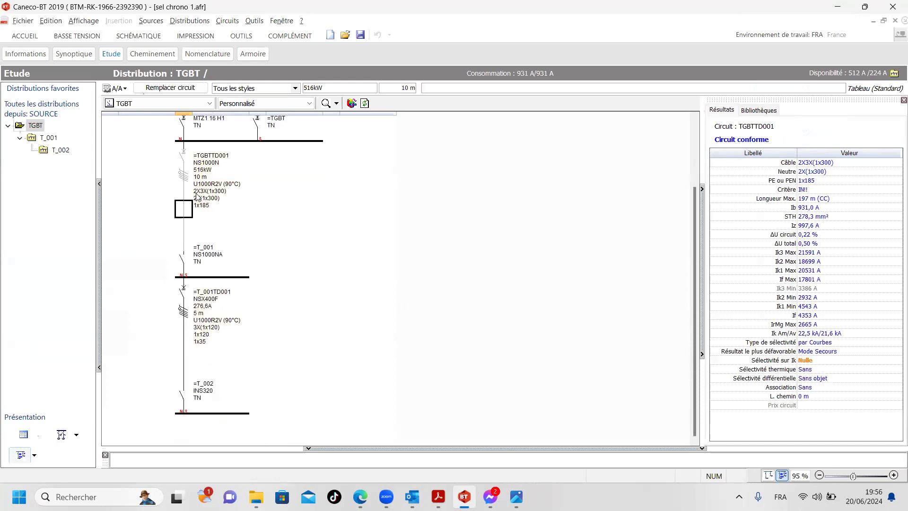
scroll(195, 379, "up", 3)
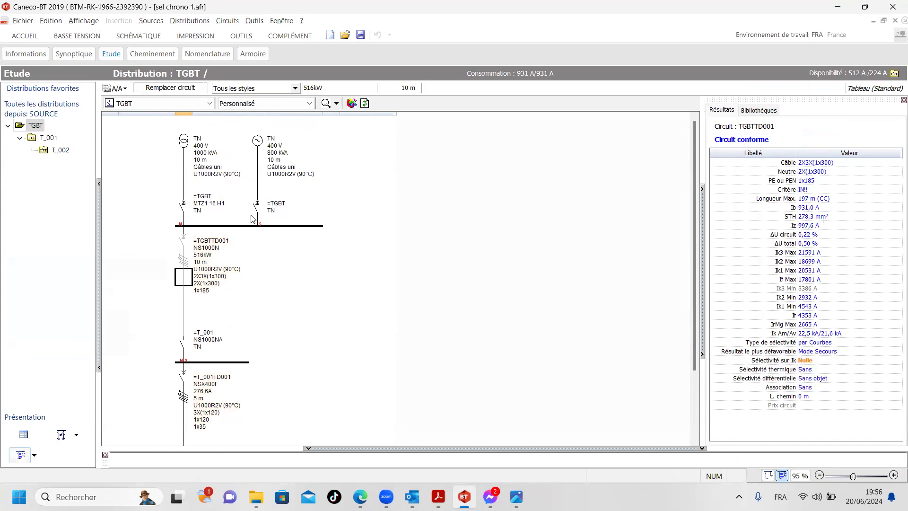
left_click(183, 259)
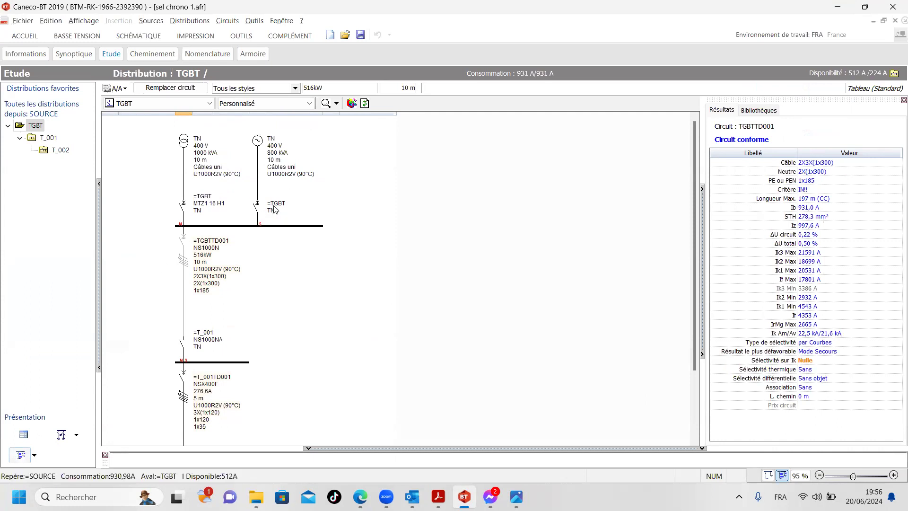
left_click(261, 218)
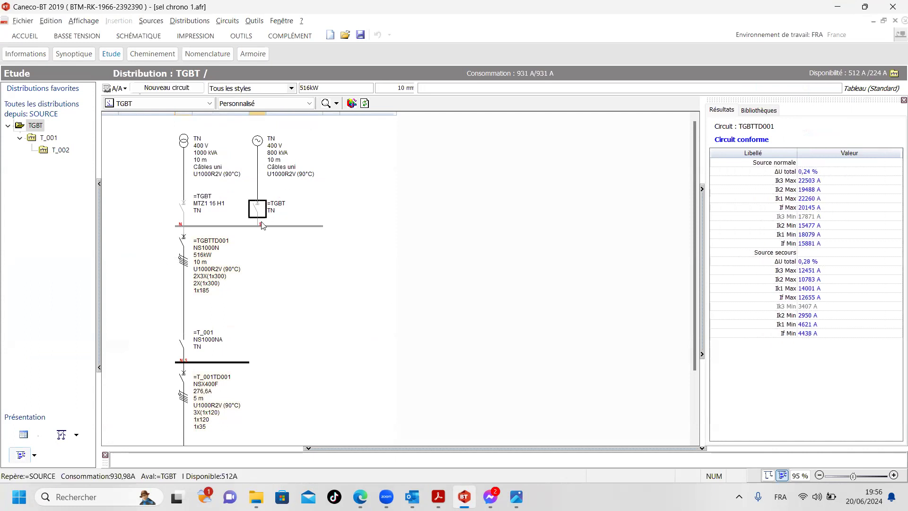
left_click(260, 189)
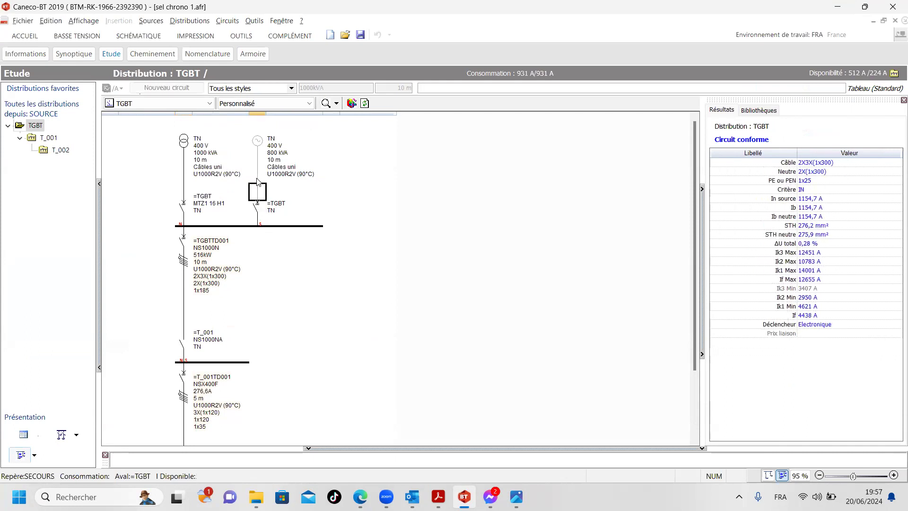
left_click(258, 178)
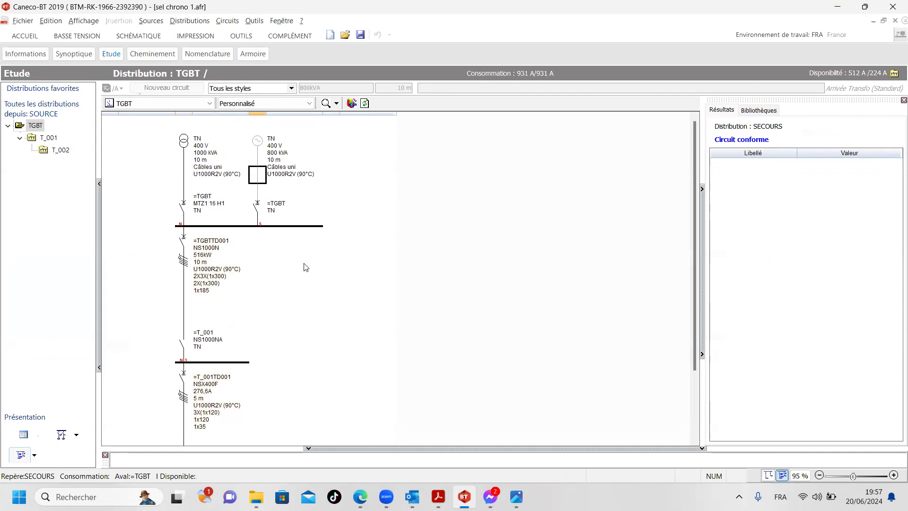
key("Return")
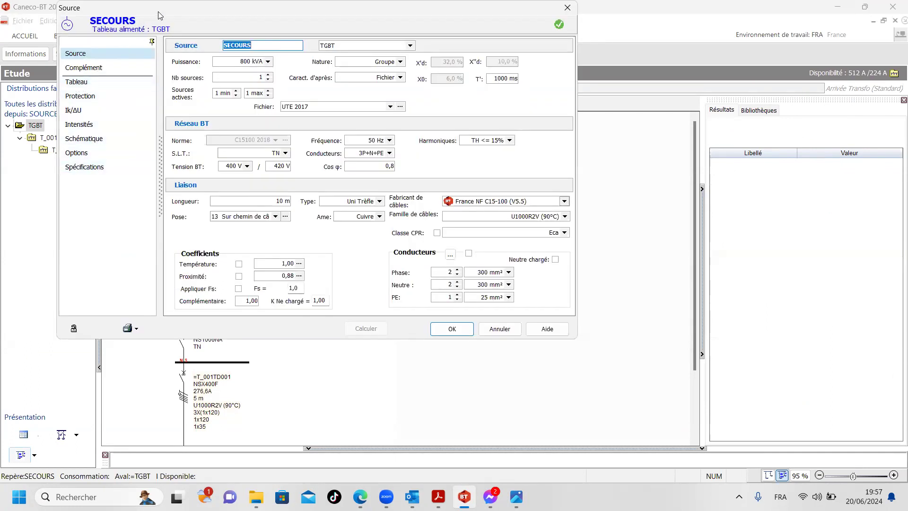
left_click_drag(158, 14, 493, 86)
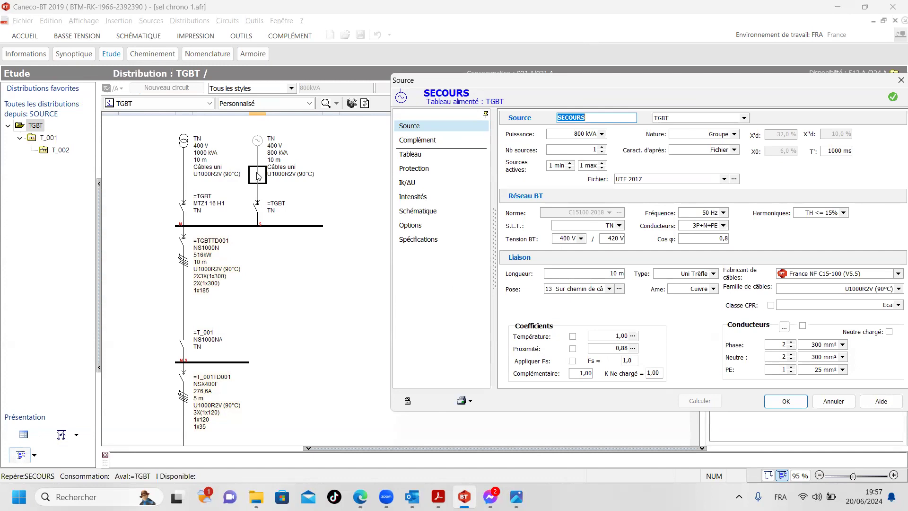
left_click(423, 172)
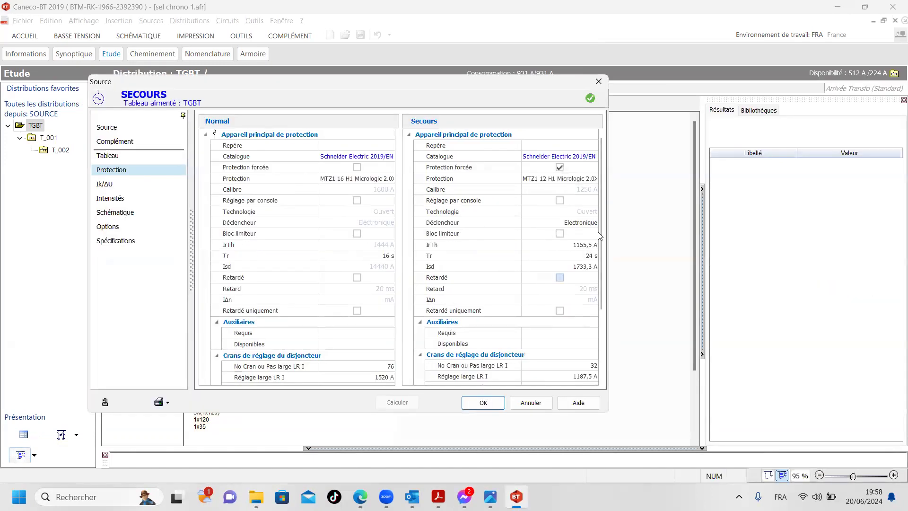
Review the Secours main breaker's protection and trip settings, widening the value column to read the full device name.
left_click(534, 181)
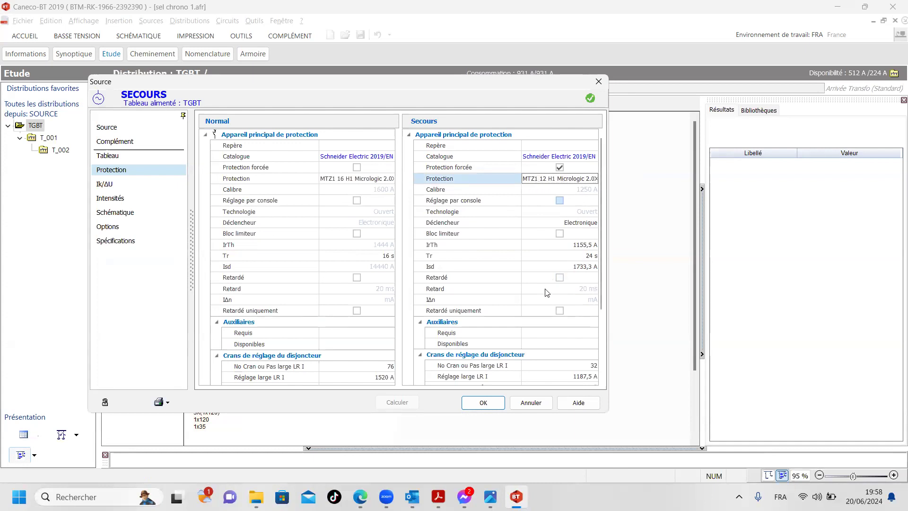
scroll(547, 292, "down", 3)
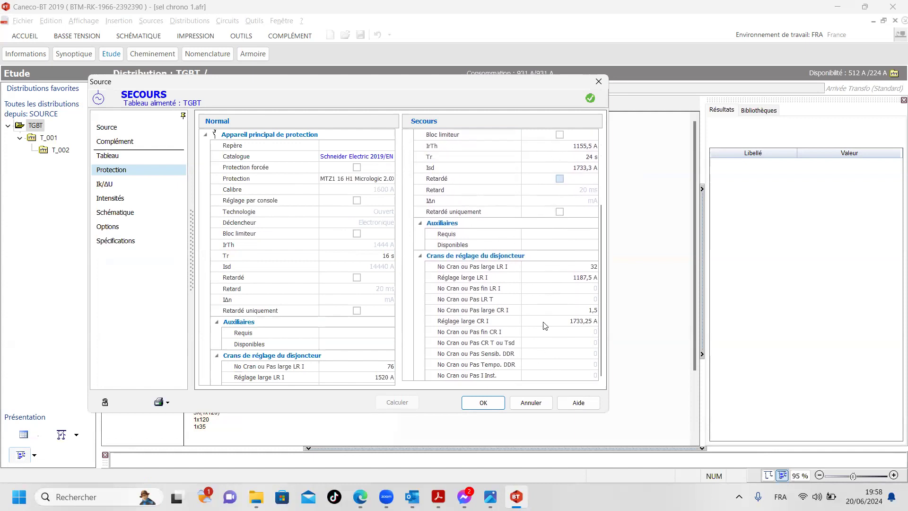
scroll(544, 293, "up", 3)
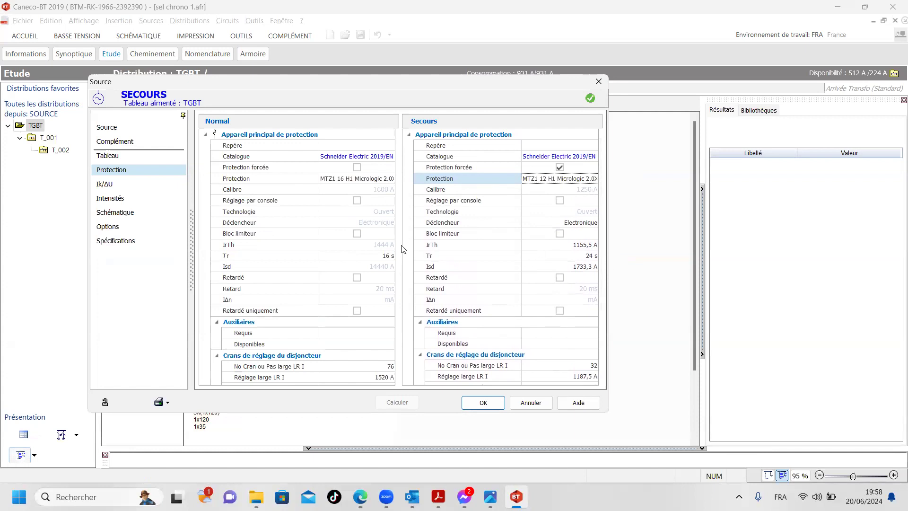
left_click(521, 213)
left_click_drag(524, 215, 495, 213)
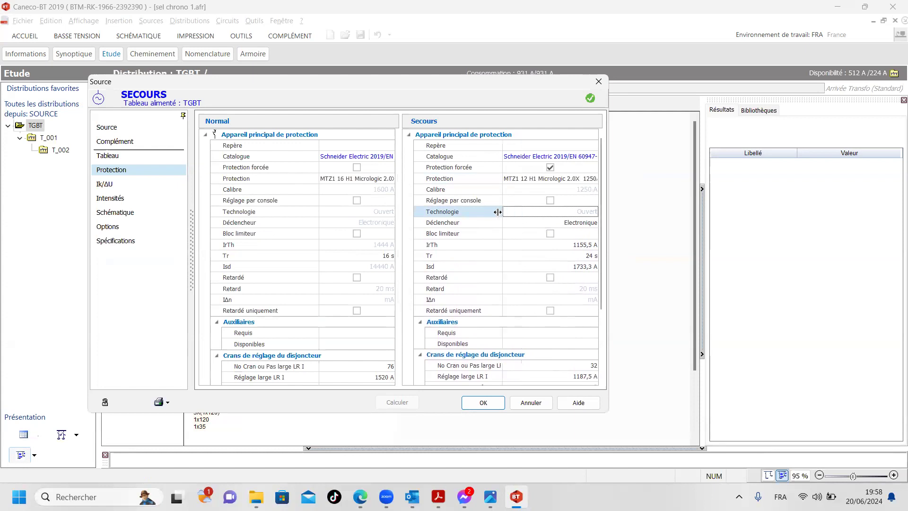
left_click(568, 180)
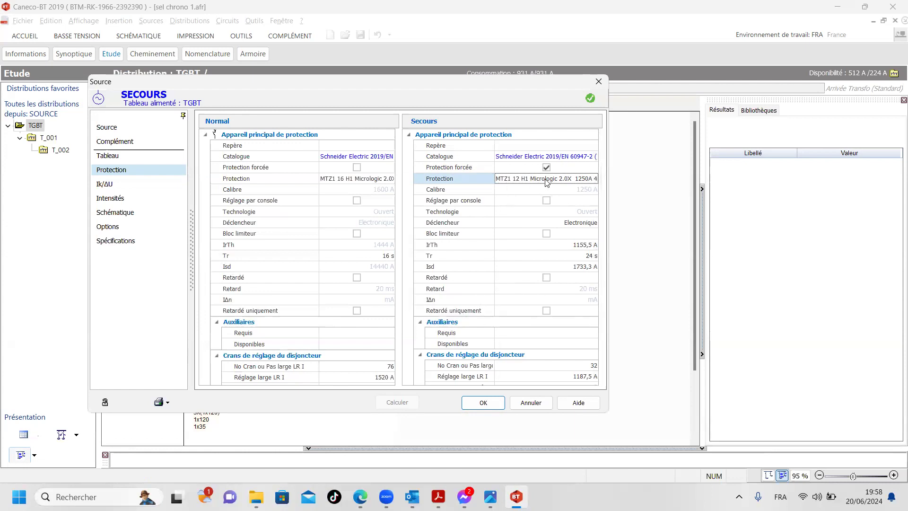
left_click_drag(495, 181, 481, 181)
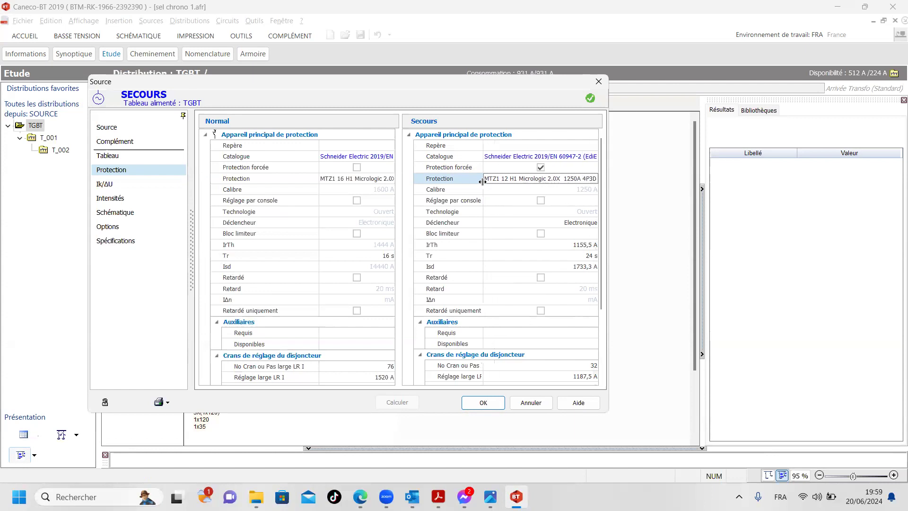
Turn off forced protection for Secours and choose the MTZ1 12 H1 Micrologic 5.0X 1250 A 4P3D breaker from the Schneider catalogue.
left_click(540, 167)
left_click(570, 181)
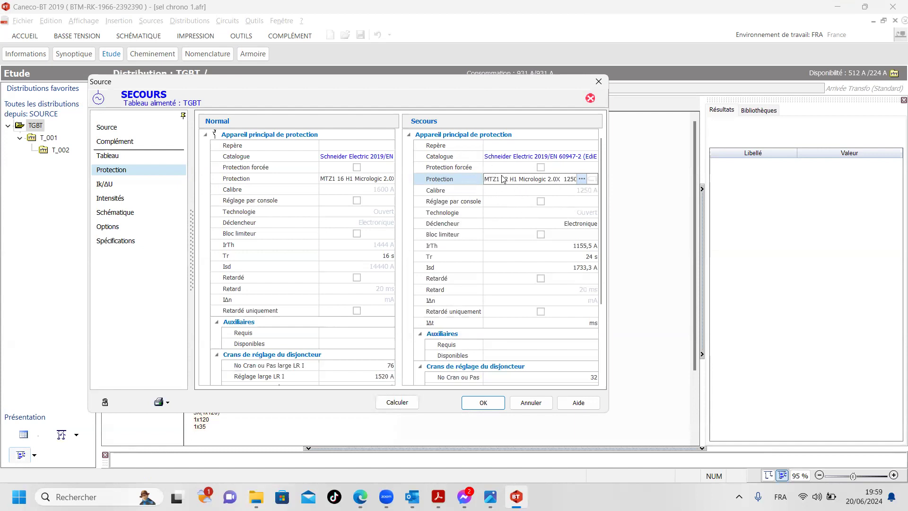
double_click(539, 184)
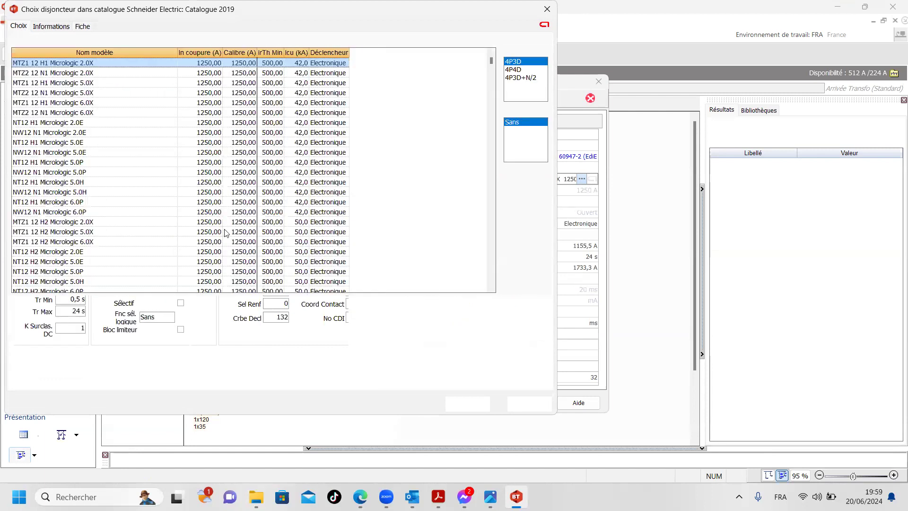
left_click(91, 85)
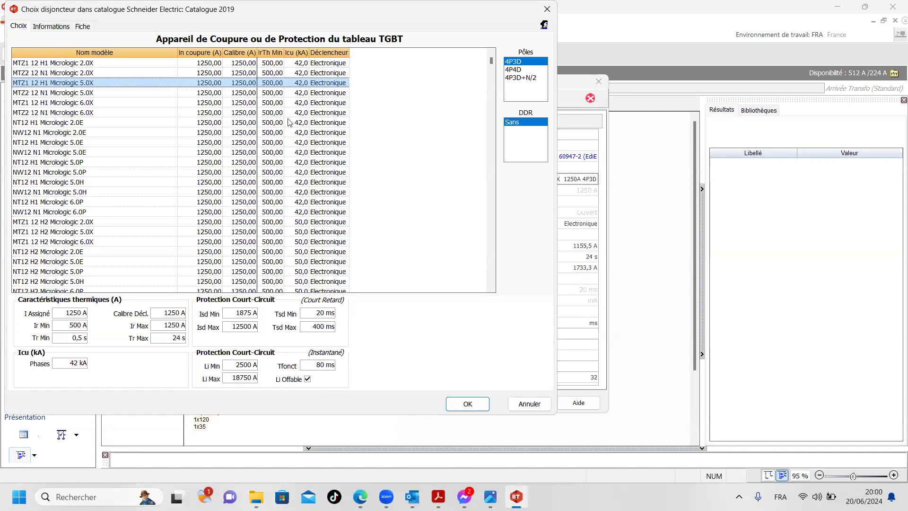
left_click(466, 405)
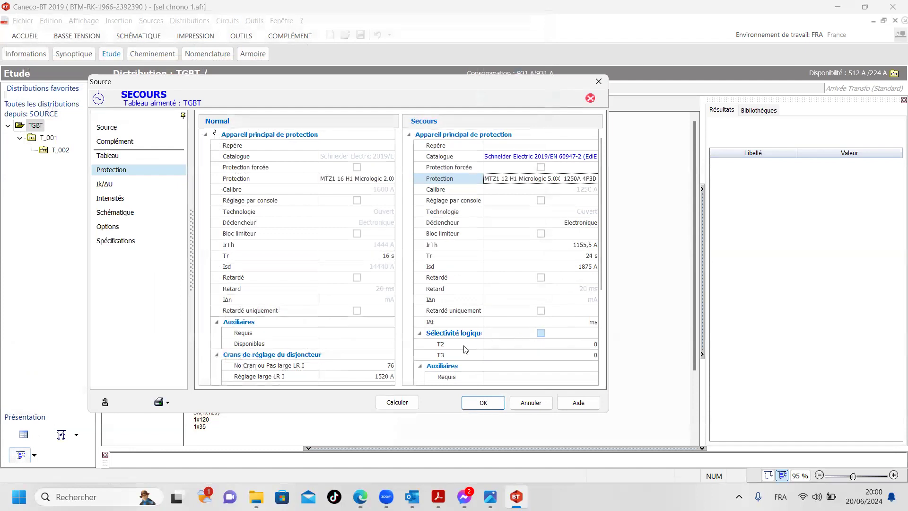
Enable logical selectivity (Sélectivité logique) for the Secours protection and recalculate the source.
left_click(541, 333)
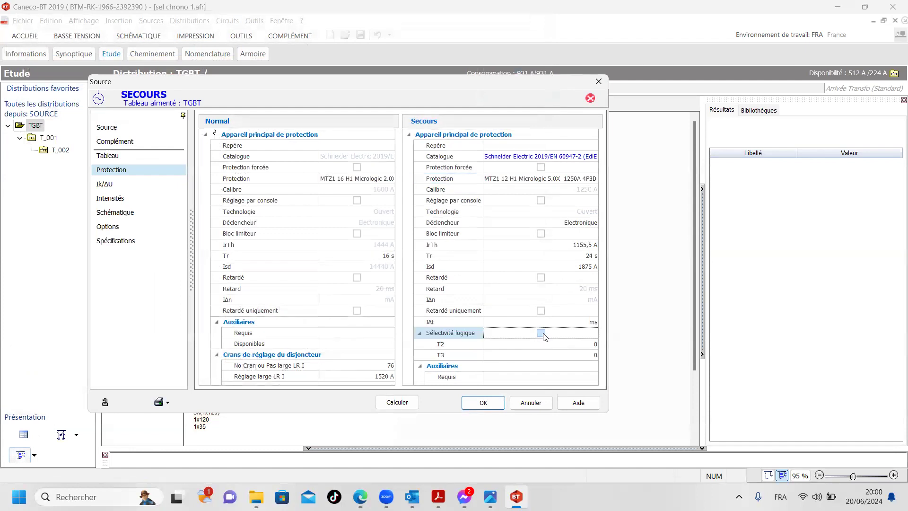
left_click(398, 403)
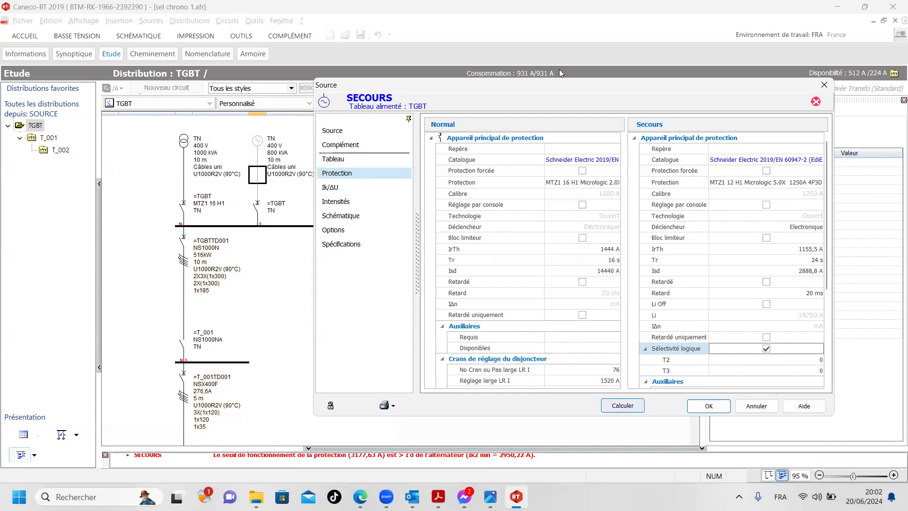
left_click_drag(534, 94, 405, 33)
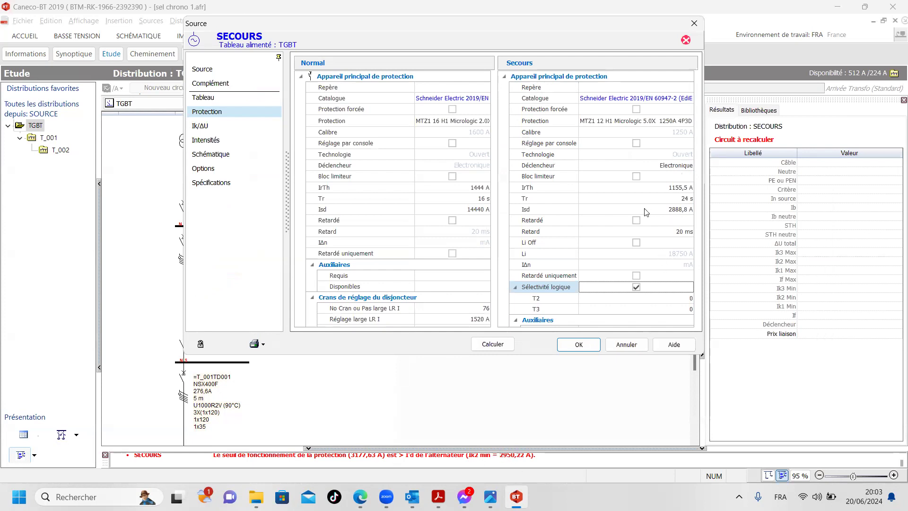
Enter 2300 A as the Secours protection's Isd, recalculate the SECOURS source and accept its settings.
left_click(617, 208)
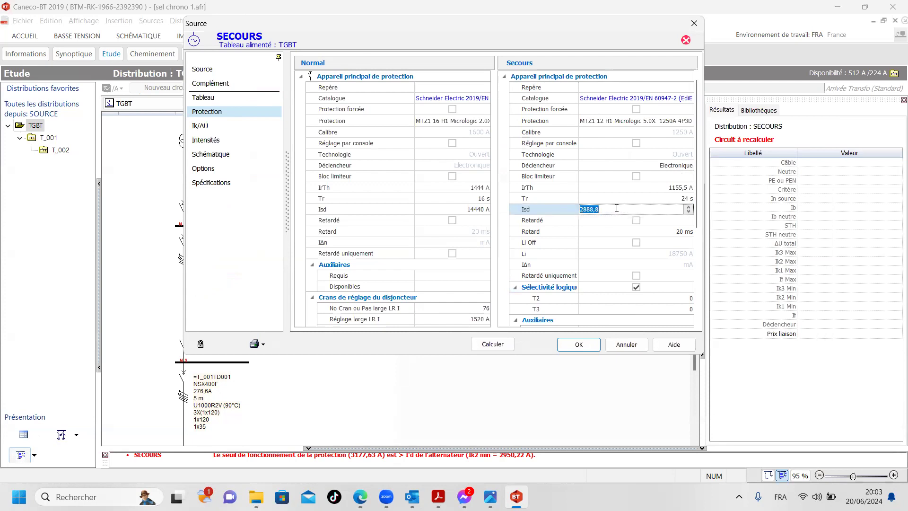
type("2300")
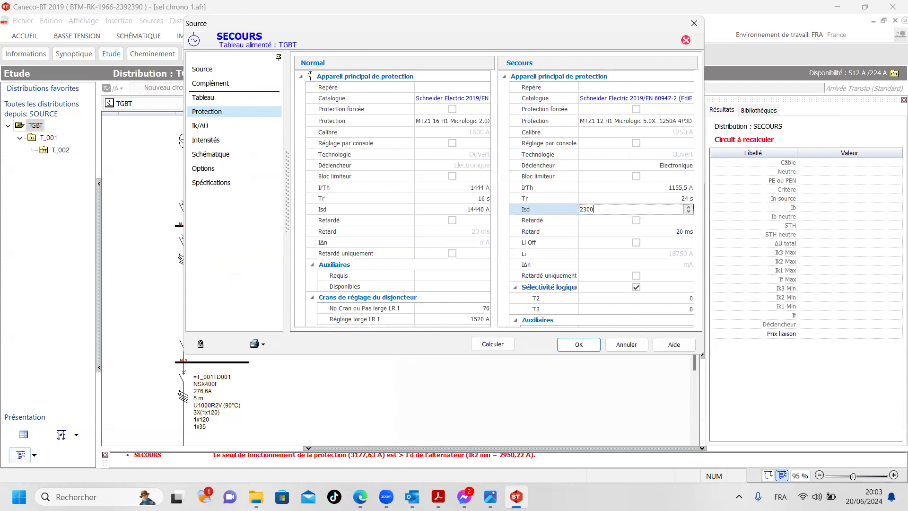
key("Return")
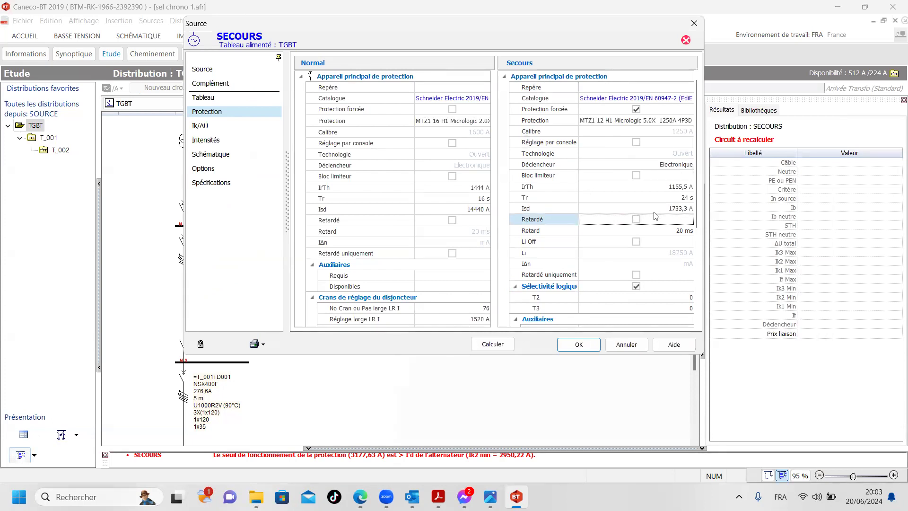
left_click(492, 343)
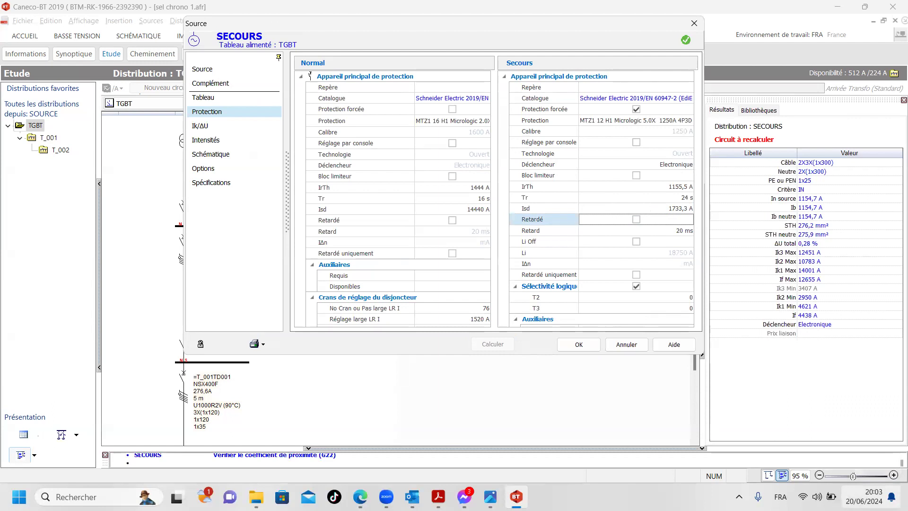
left_click(578, 345)
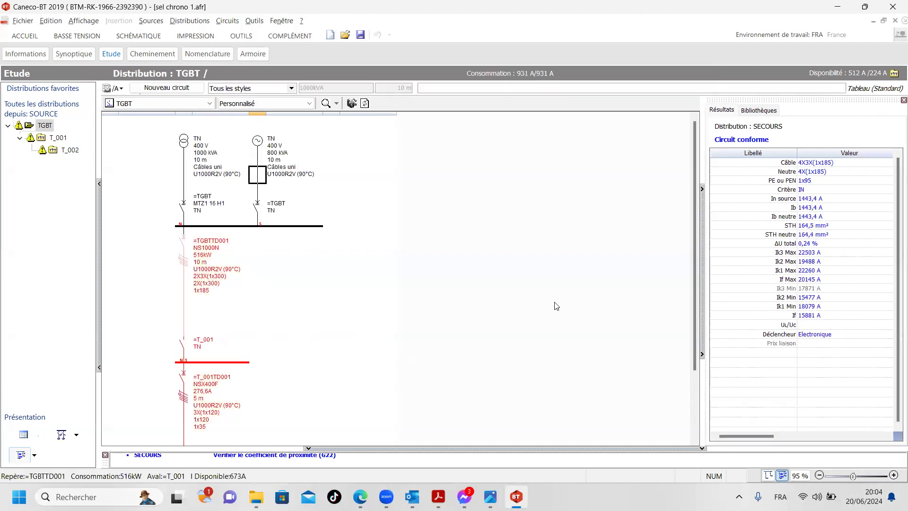
Replace the breaker of circuit TGBTTD001 with the NS1000N Micrologic 5.0 1000 A 4P3D from the Schneider catalogue.
left_click(196, 281)
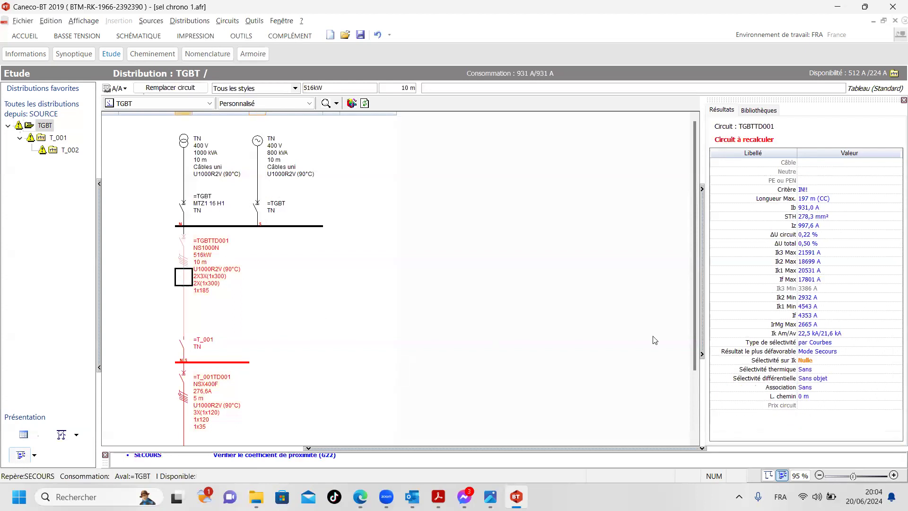
mouse_move(745, 357)
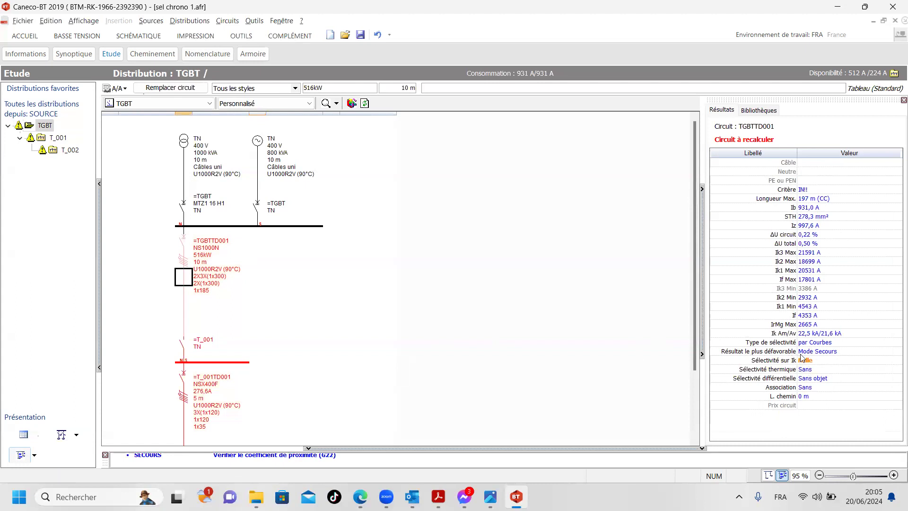
mouse_move(836, 359)
left_click(184, 259)
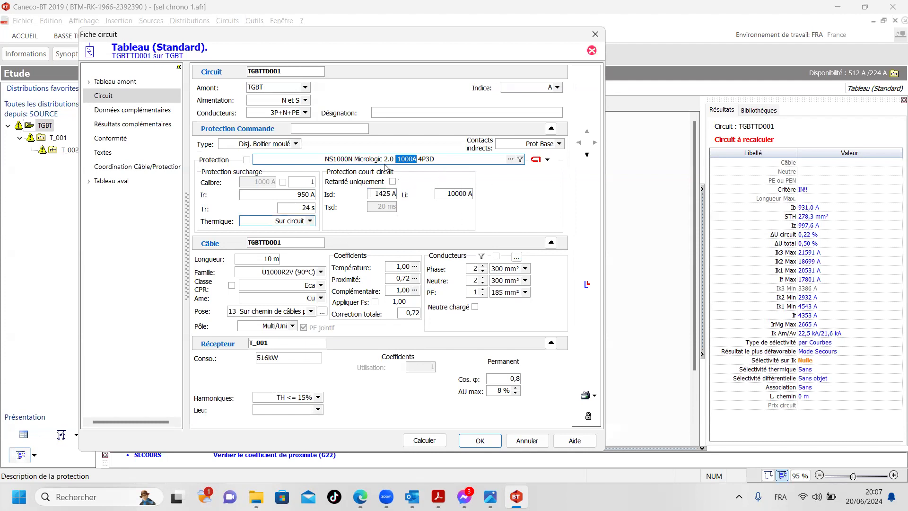
left_click_drag(395, 159, 353, 166)
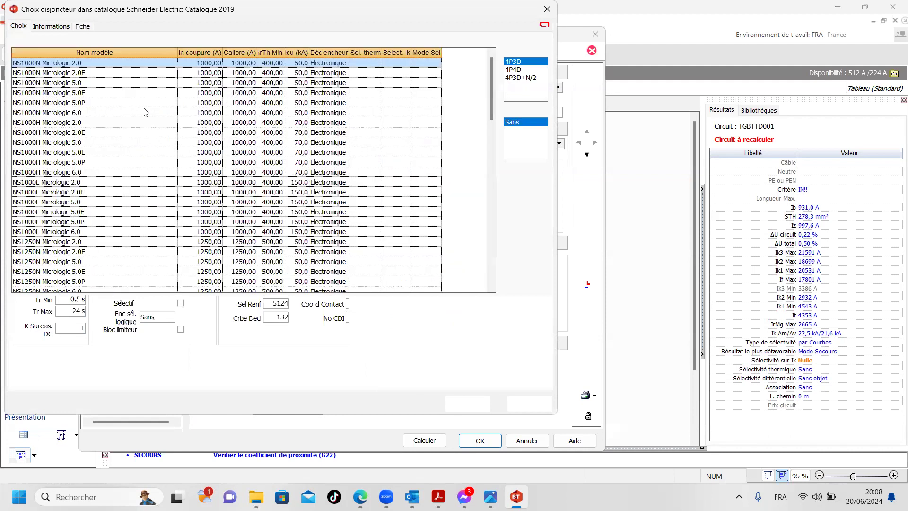
left_click(71, 84)
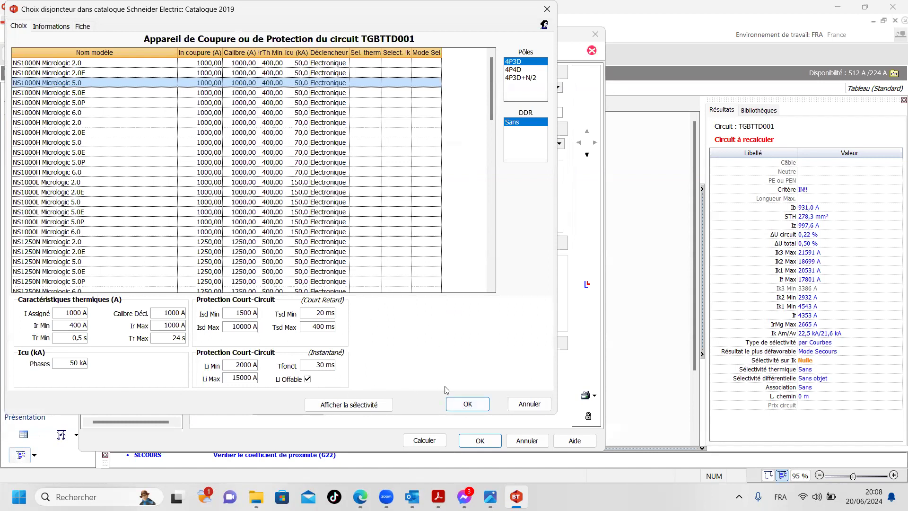
left_click(465, 406)
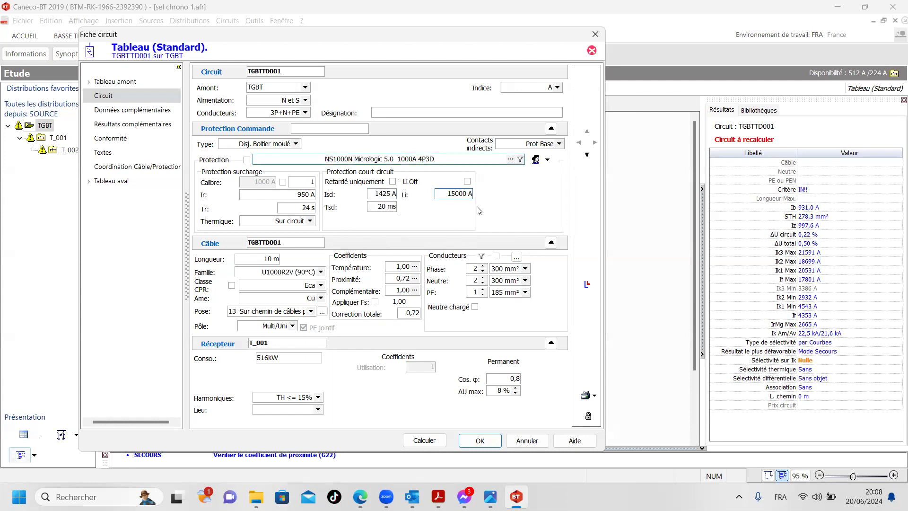
Replace circuit TGBTTD001's breaker with the NS1000N Micrologic 5.0E 1000 A 4P3D from the Schneider catalogue.
left_click(509, 160)
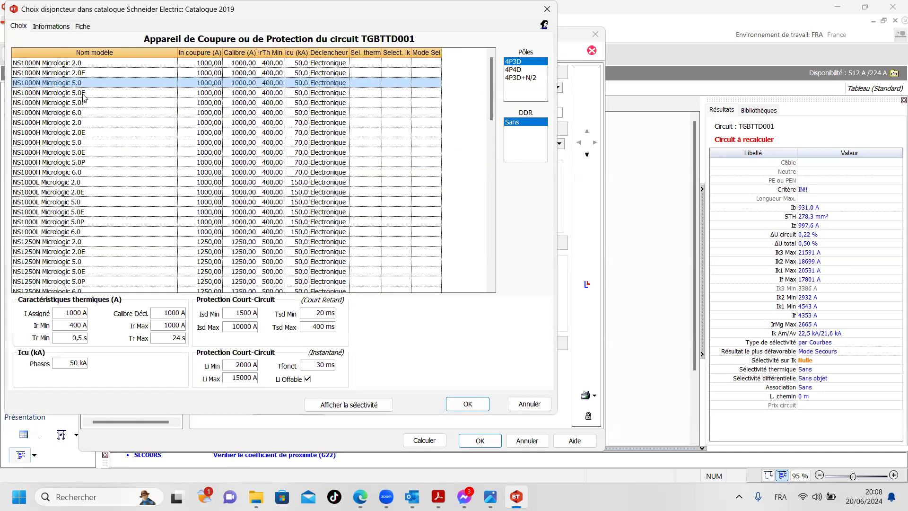
left_click(83, 95)
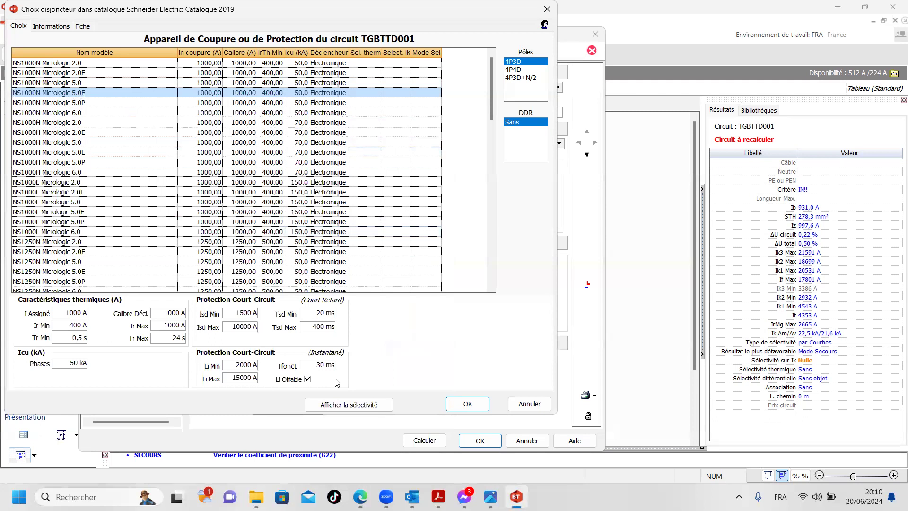
left_click(458, 403)
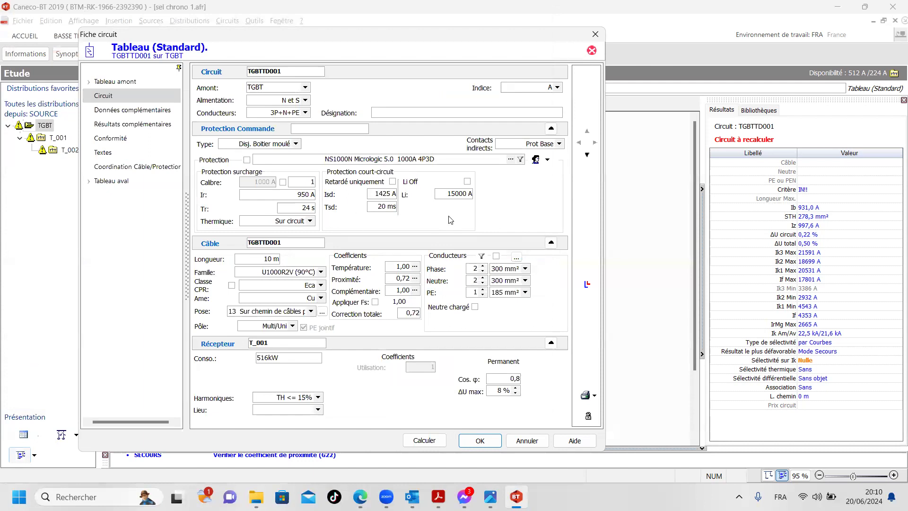
left_click(398, 160)
scroll(397, 160, "down", 1)
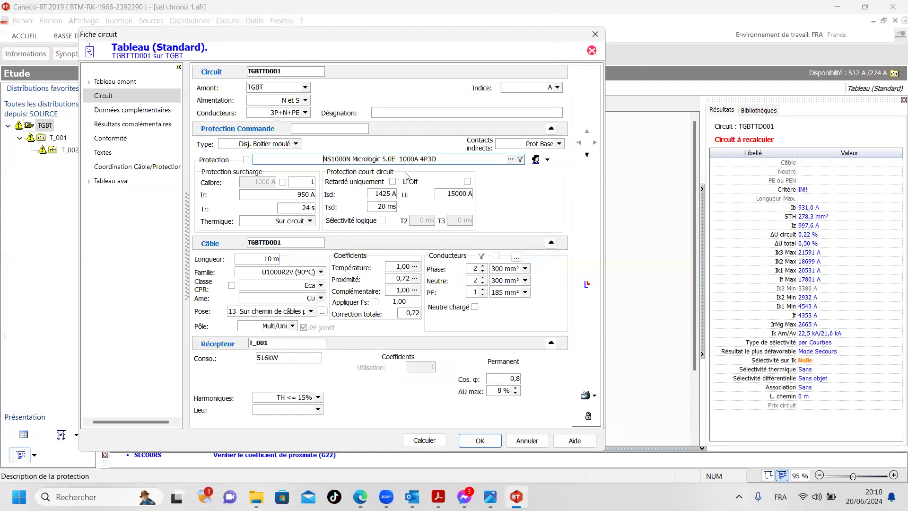
left_click_drag(396, 160, 323, 160)
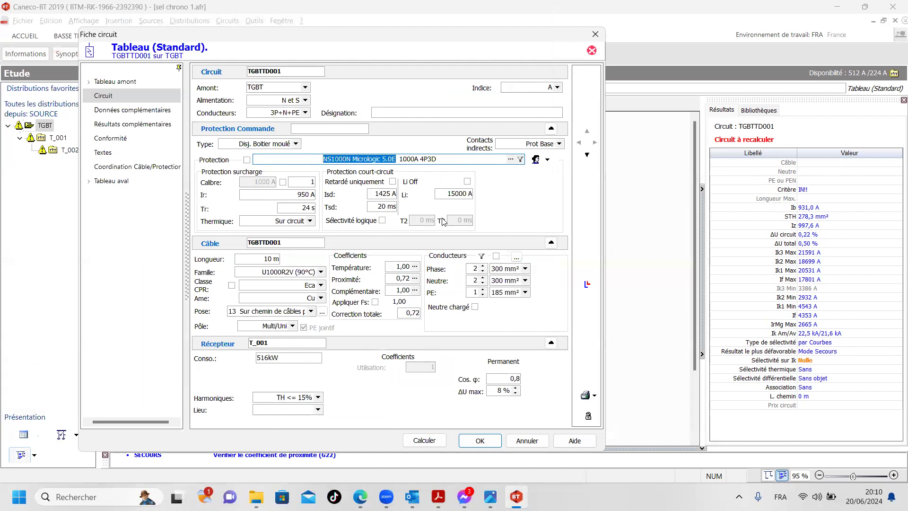
Enable logical selectivity (Sélectivité logique) for circuit TGBTTD001, recalculate the circuit and accept its settings.
left_click(382, 220)
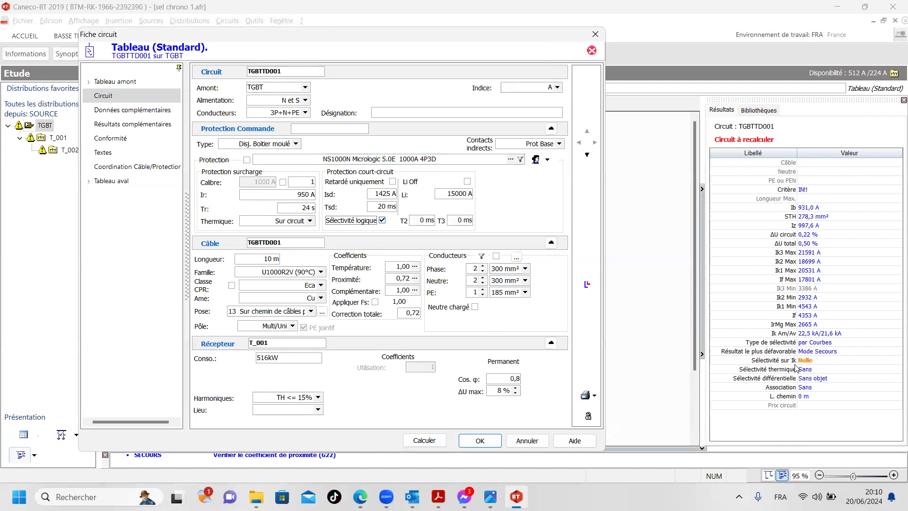
mouse_move(804, 362)
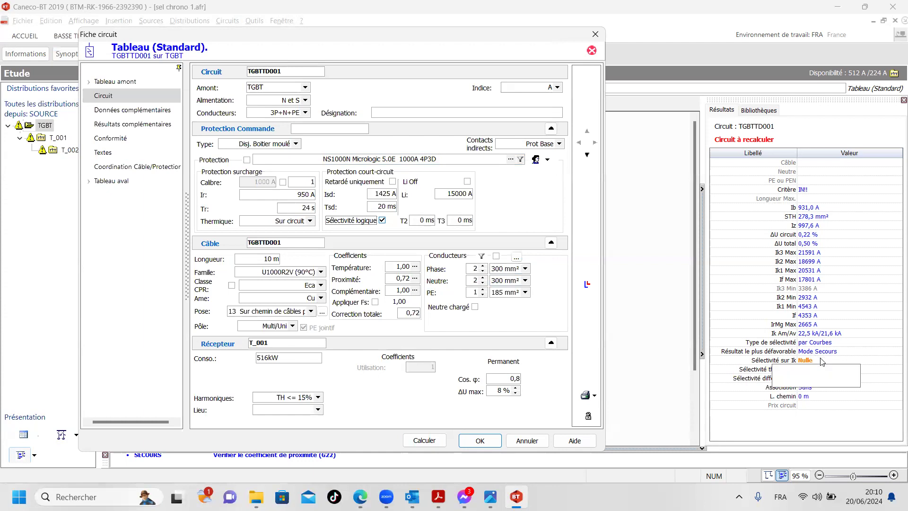
mouse_move(810, 361)
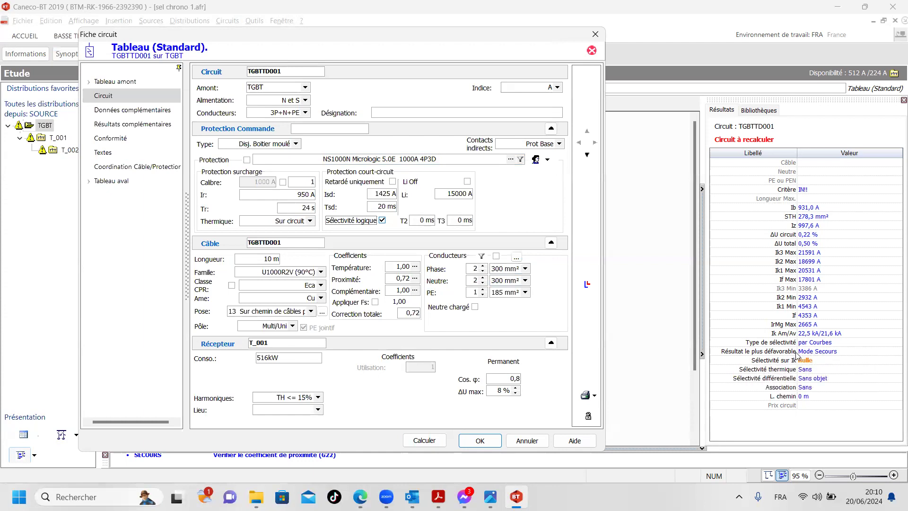
left_click(417, 441)
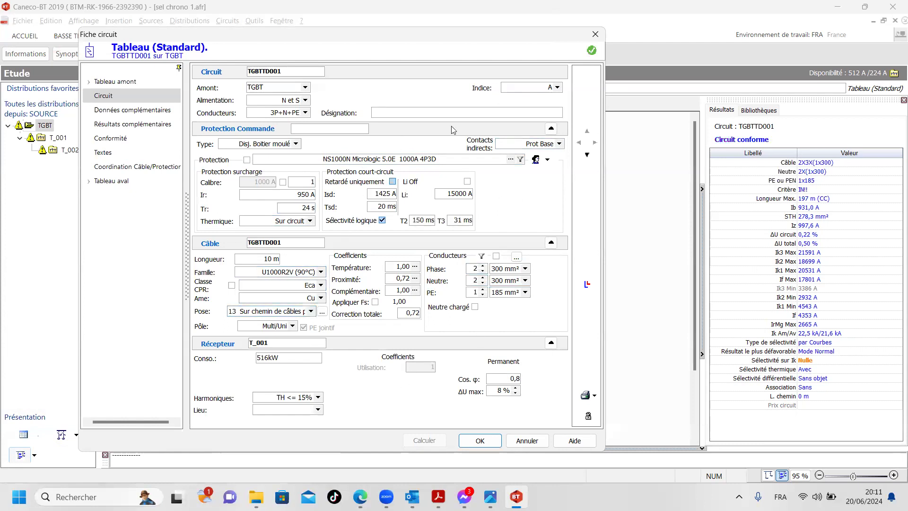
mouse_move(806, 359)
left_click(481, 441)
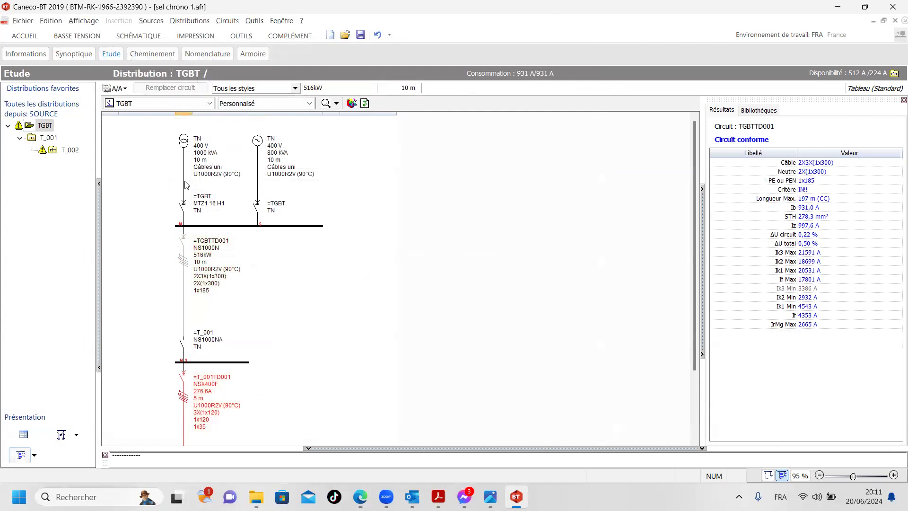
For the SOURCE's Normal protection, choose the MTZ1 16 H1 Micrologic 5.0X 1600 A 4P3D breaker from the Schneider catalogue.
left_click(184, 177)
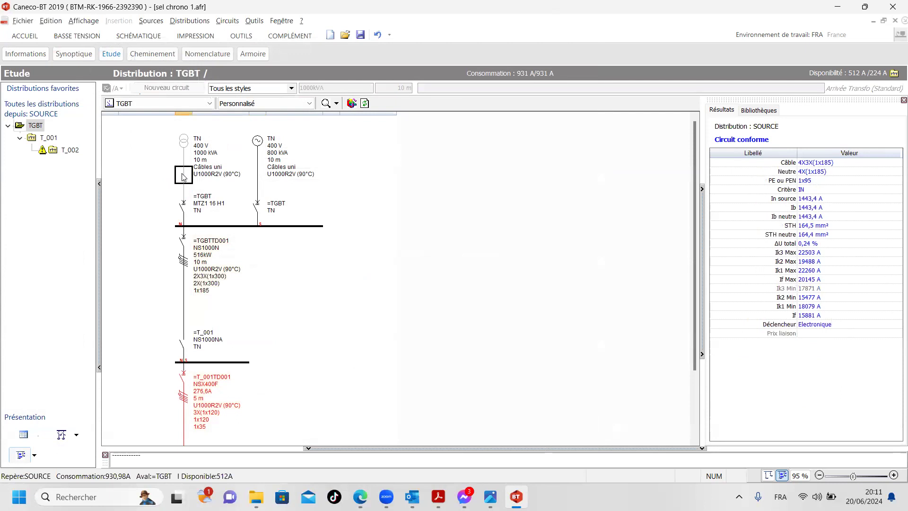
double_click(209, 186)
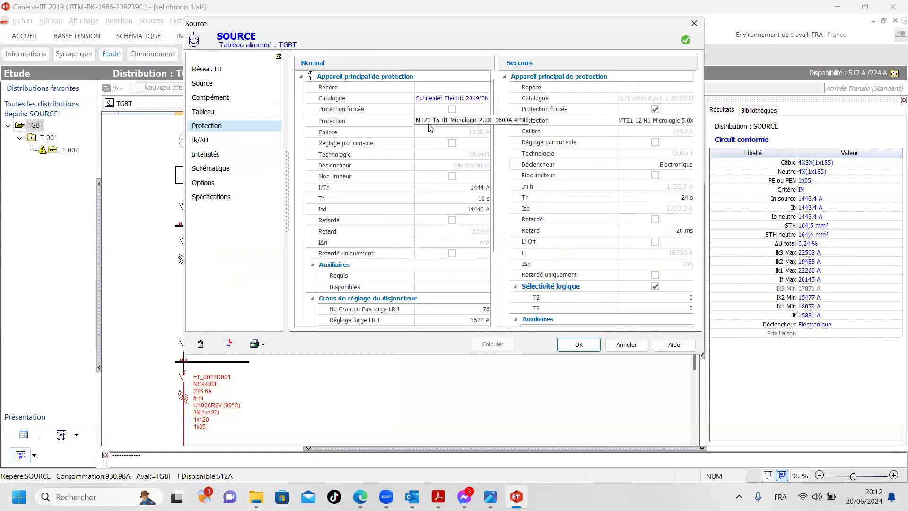
left_click(479, 124)
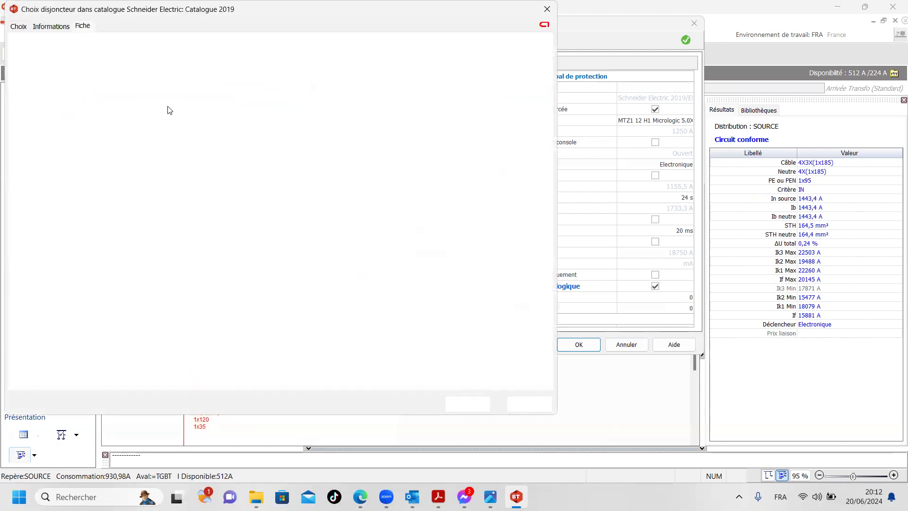
left_click(18, 27)
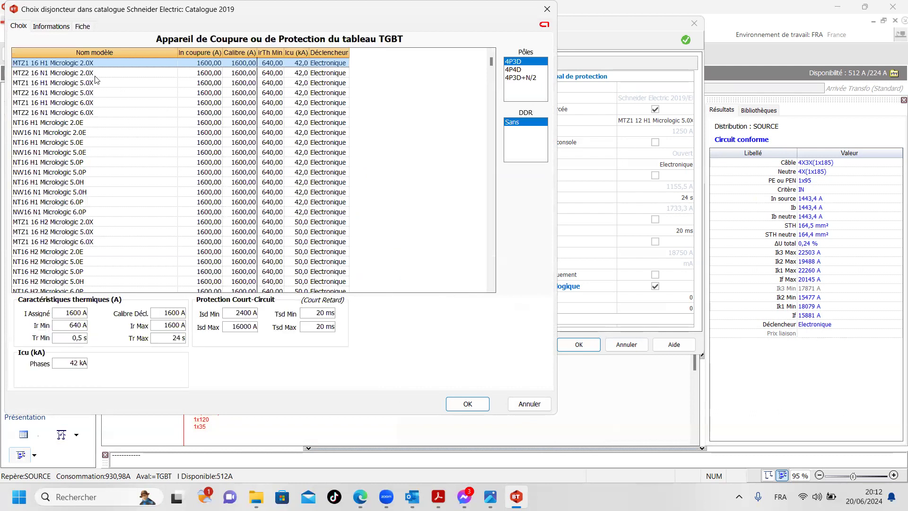
left_click(97, 84)
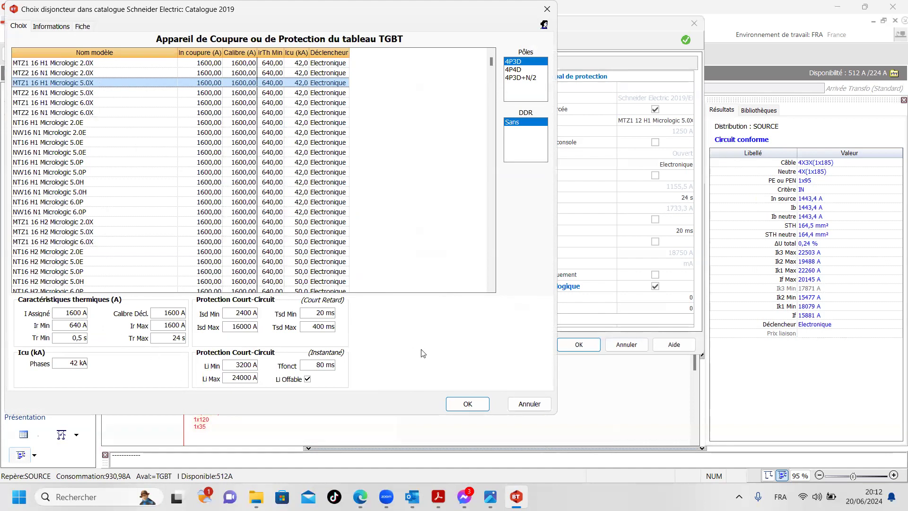
left_click(468, 405)
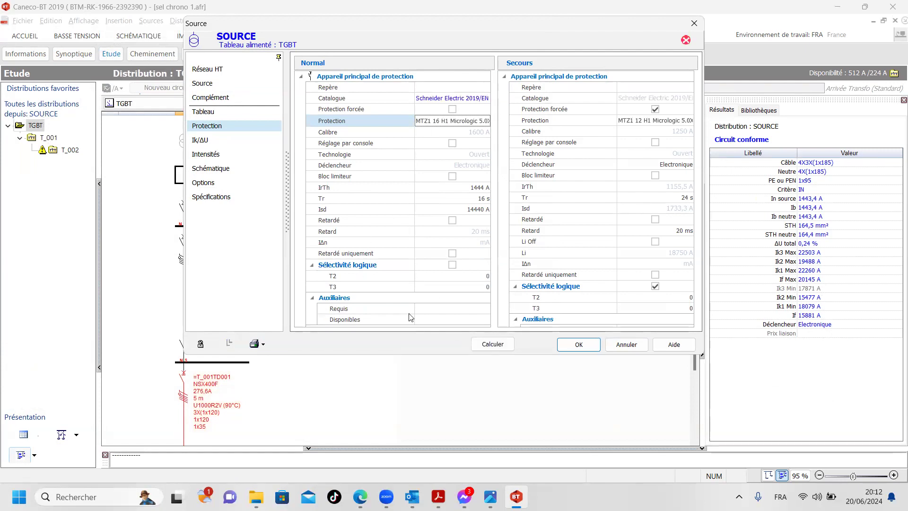
Enable logical selectivity for the Normal protection, recalculate the source with the 4 × 185 mm² link and MTZ1 16 H1 Micrologic 5.0X, and accept.
left_click(452, 265)
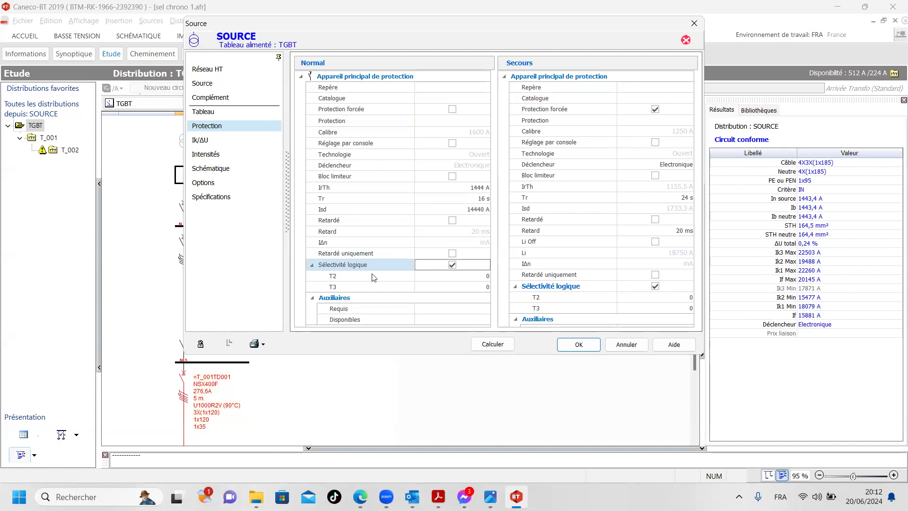
left_click(493, 343)
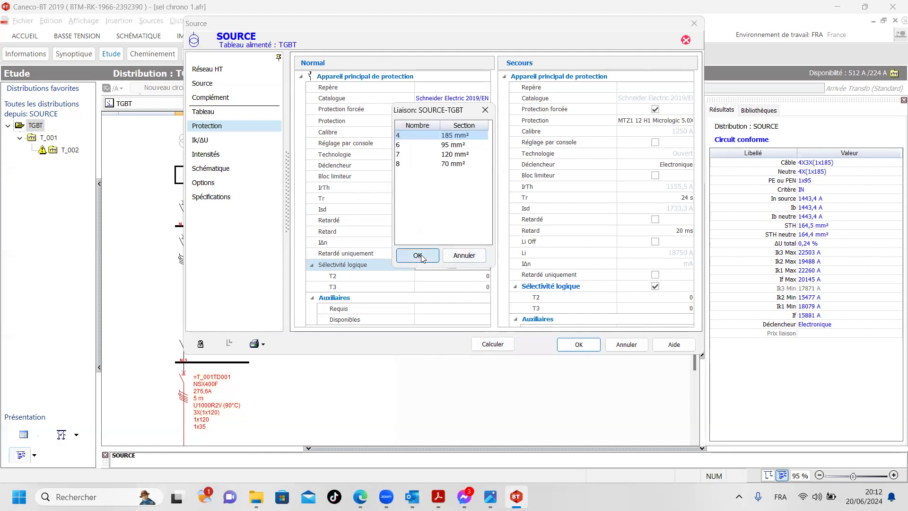
left_click(417, 256)
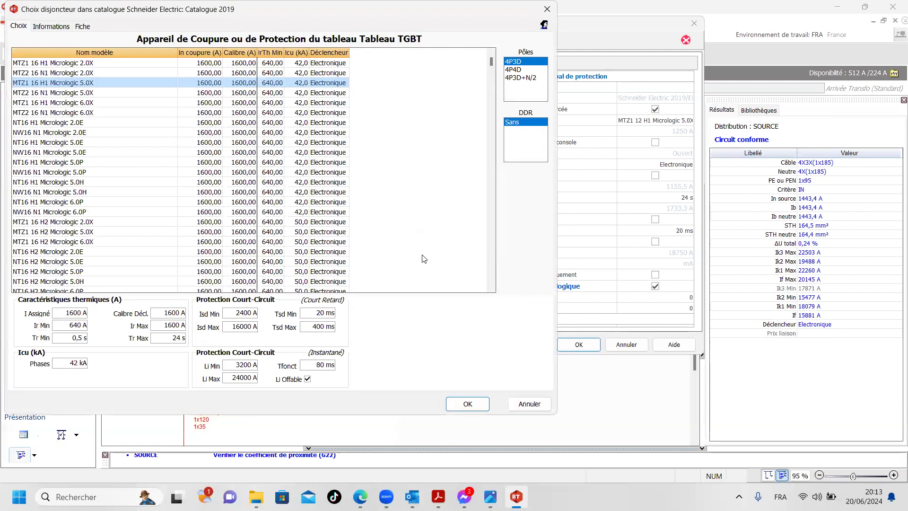
left_click(468, 403)
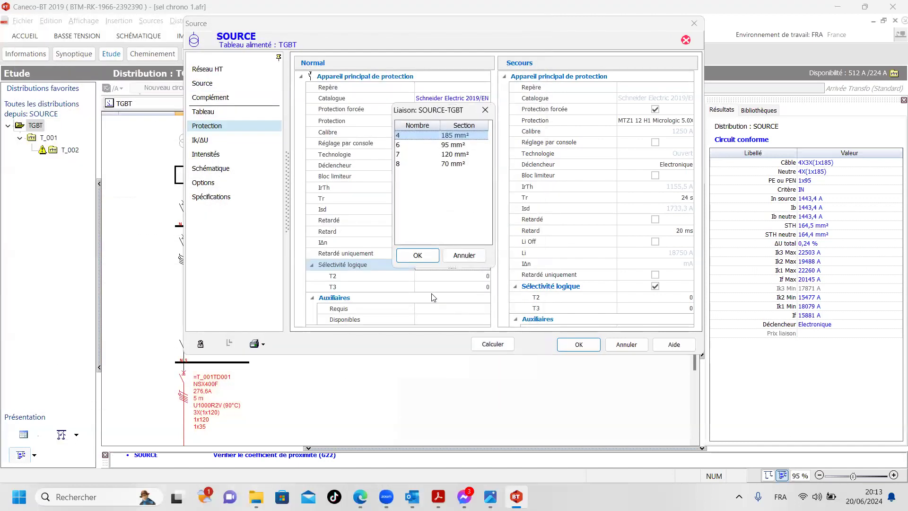
left_click(418, 256)
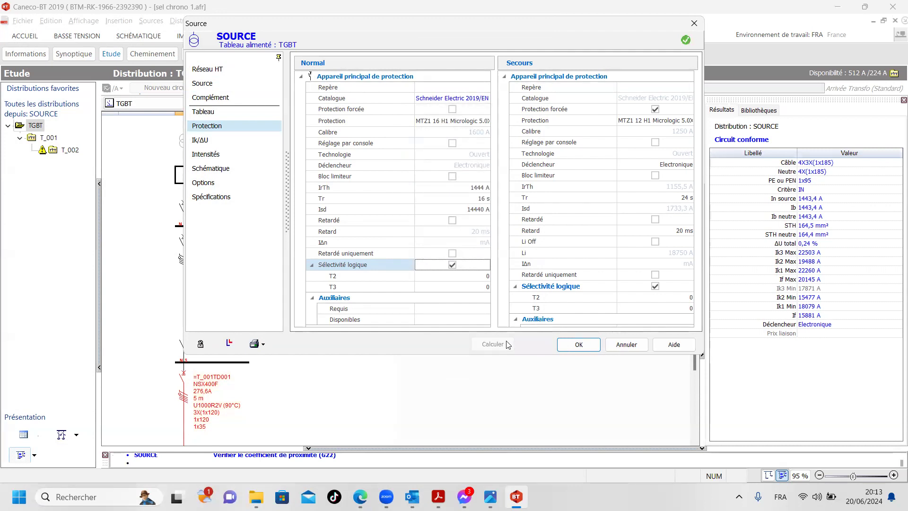
left_click(583, 347)
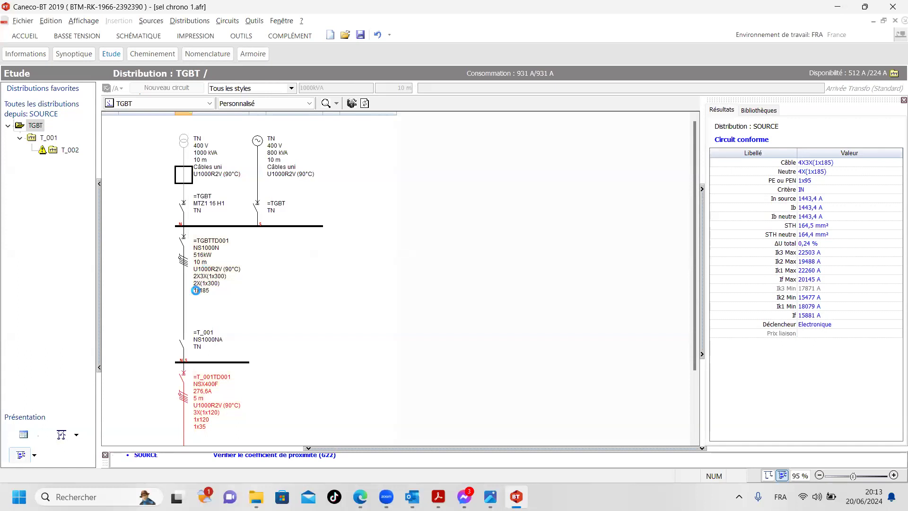
Run the automatic calculation on circuit TGBTTD001 and check its selectivity type and selectivity on Ik.
left_click(197, 295)
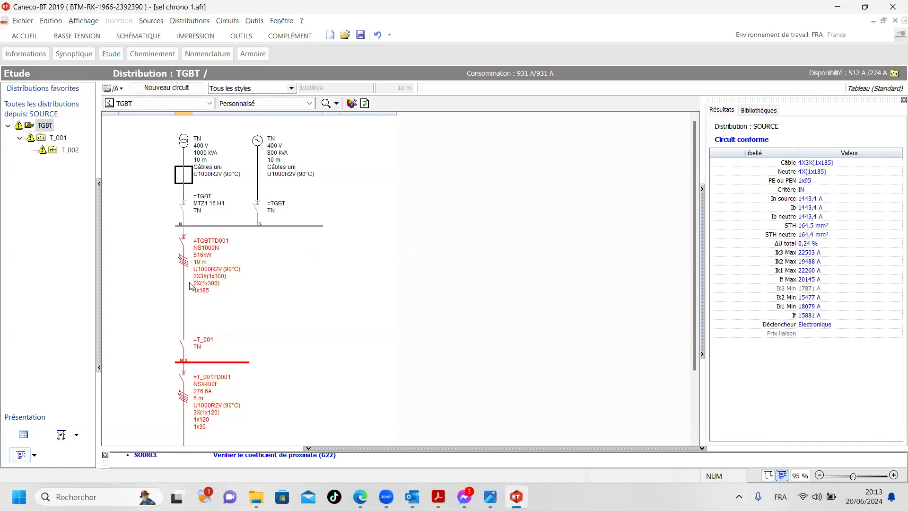
left_click(184, 285)
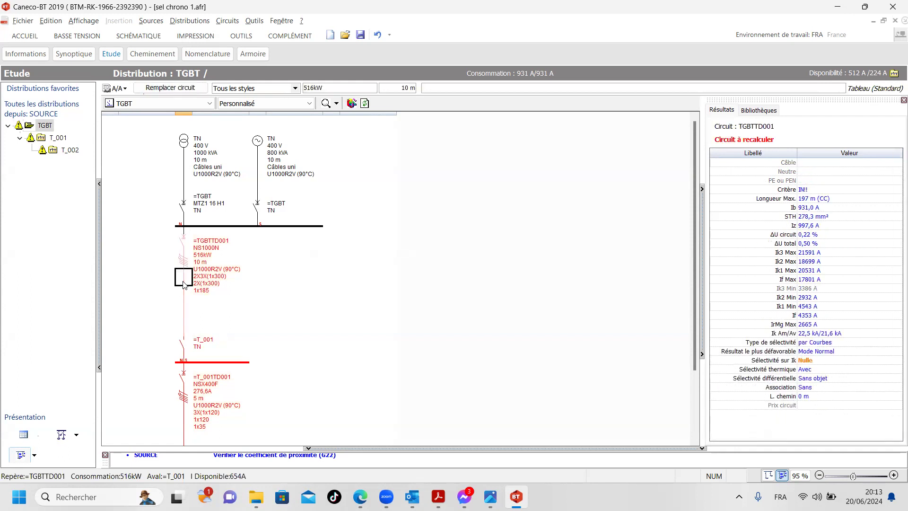
right_click(184, 284)
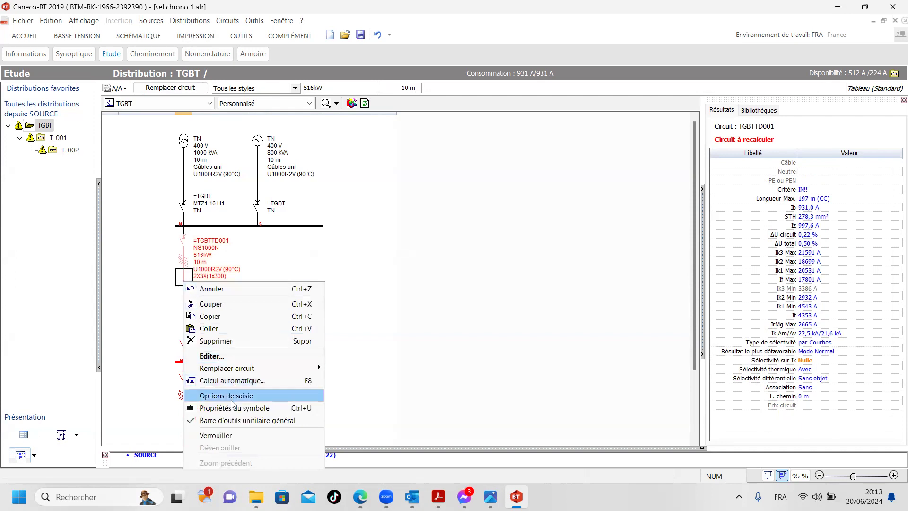
left_click(233, 382)
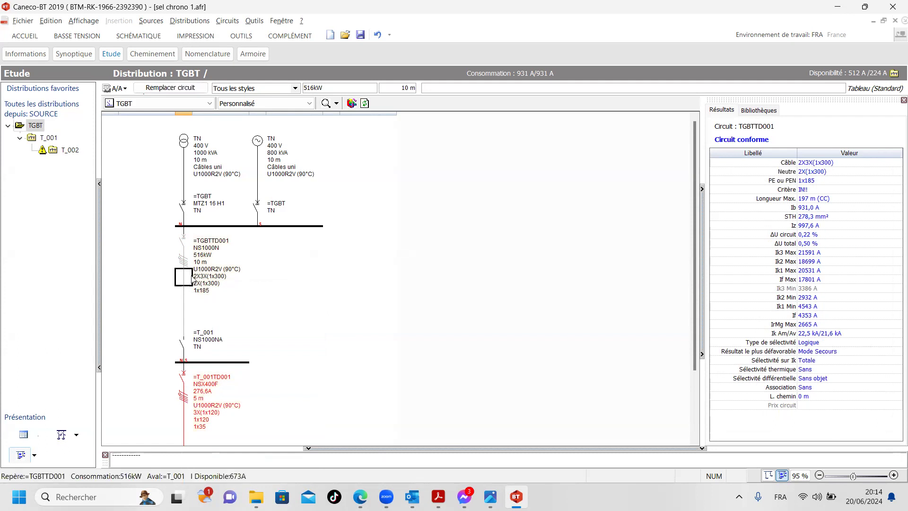
mouse_move(761, 347)
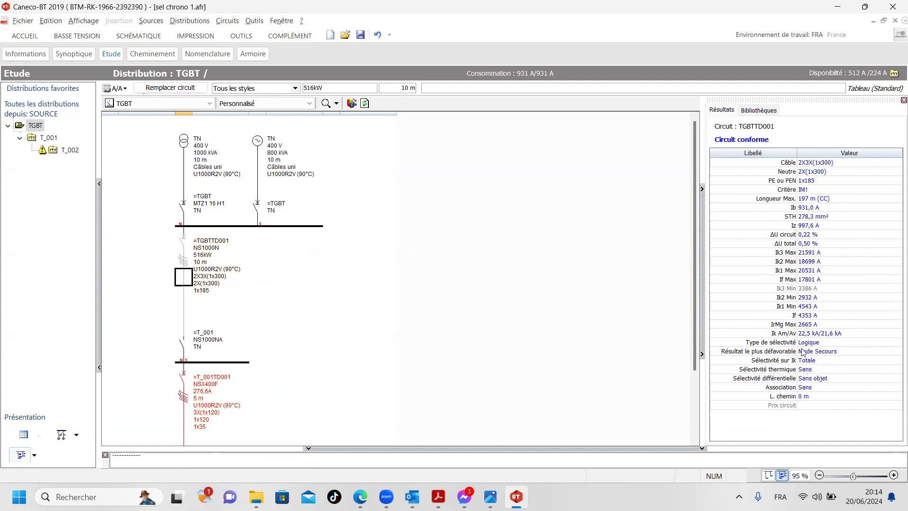
mouse_move(731, 358)
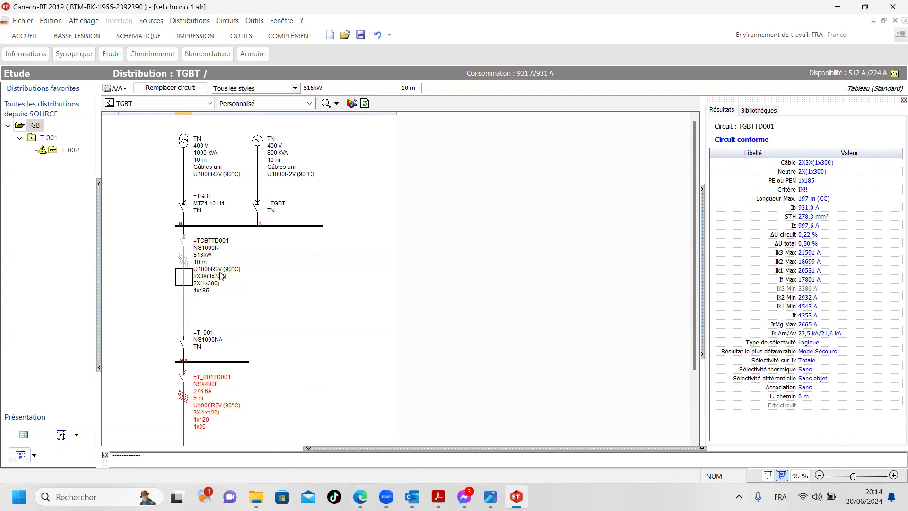
Switch to Edge, view the LV434212 ZSI module page and read the Schneider Sélectivité logique (ZSI) guide's operating, connection and multi-source distribution principles.
left_click(361, 497)
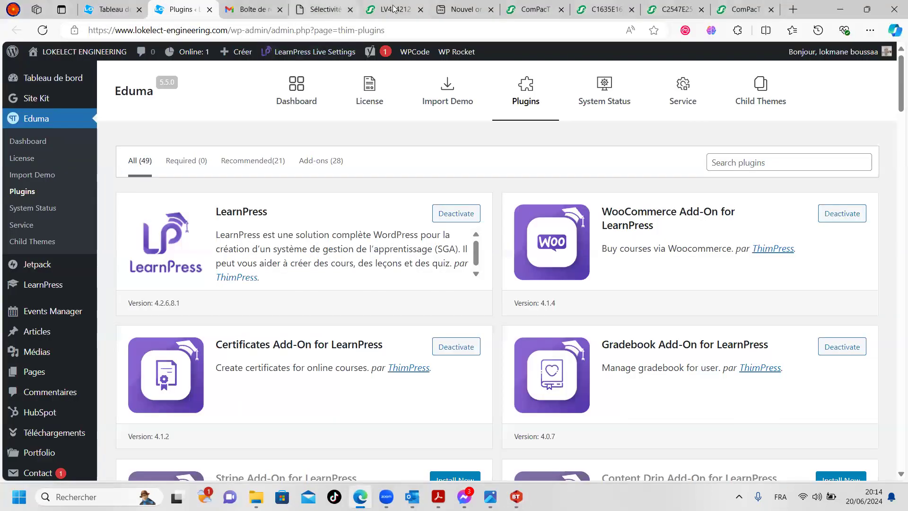
left_click(325, 9)
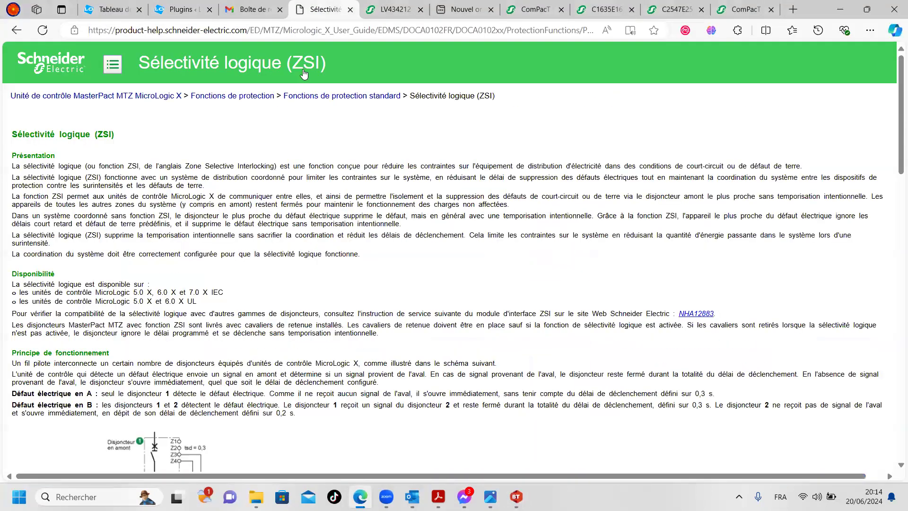
left_click(393, 10)
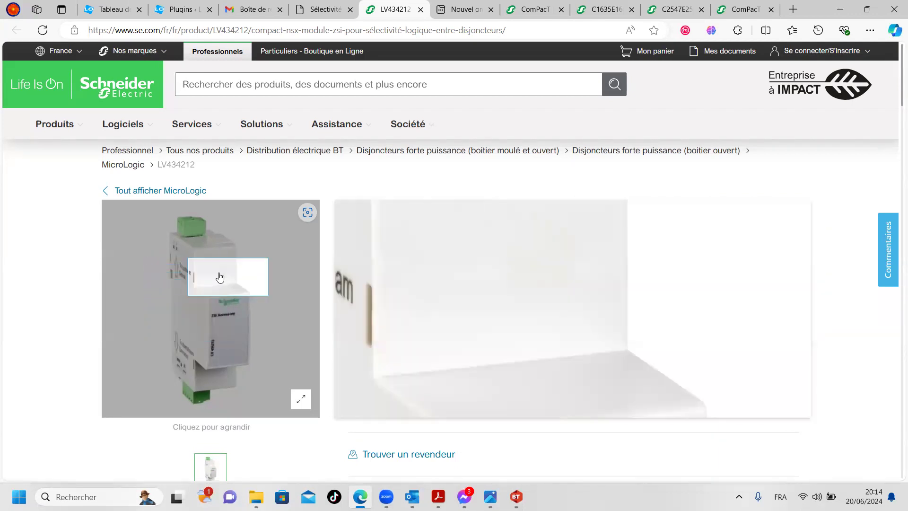
left_click(322, 10)
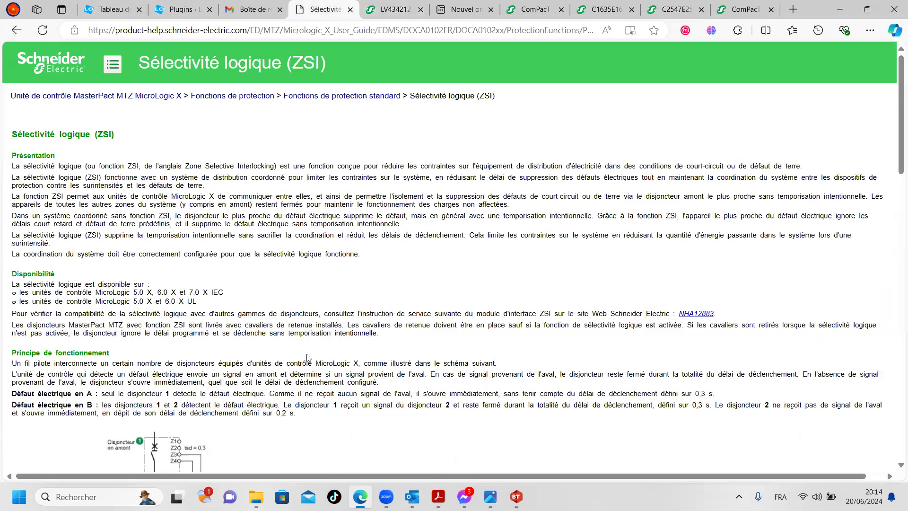
scroll(223, 335, "down", 5)
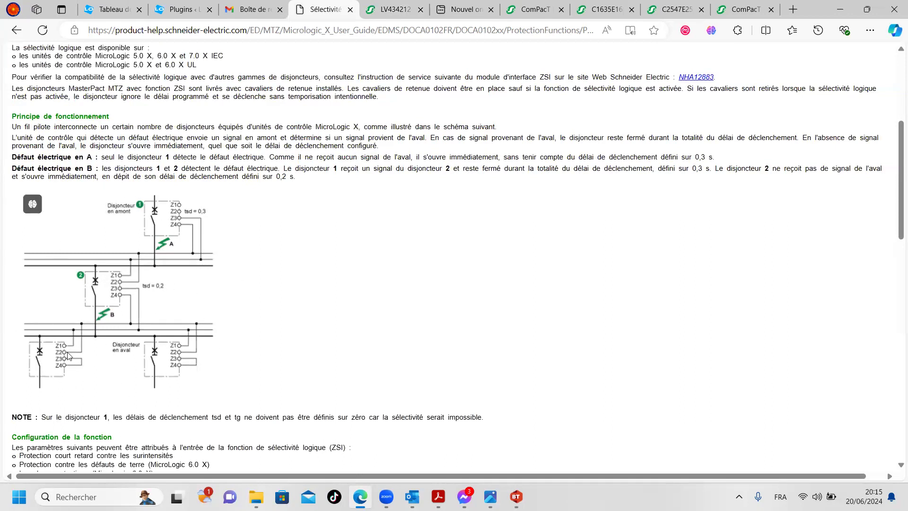
scroll(148, 374, "down", 1)
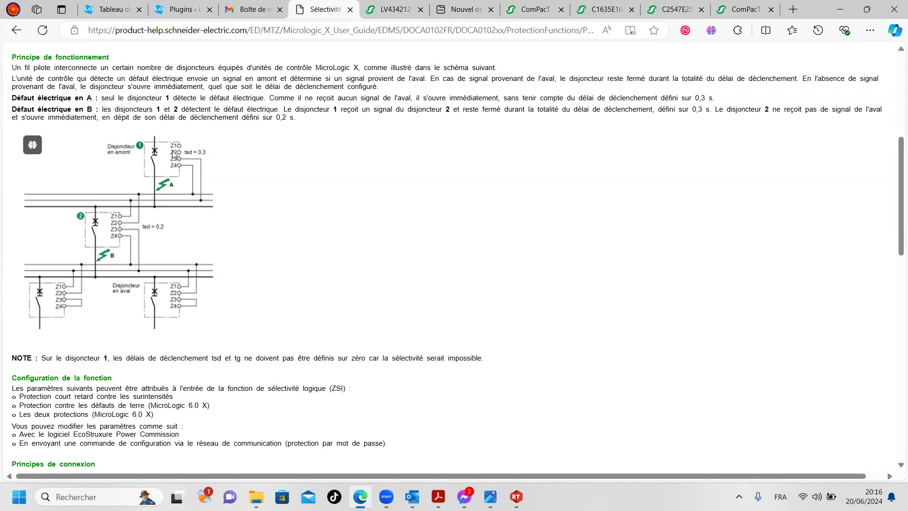
scroll(208, 289, "down", 8)
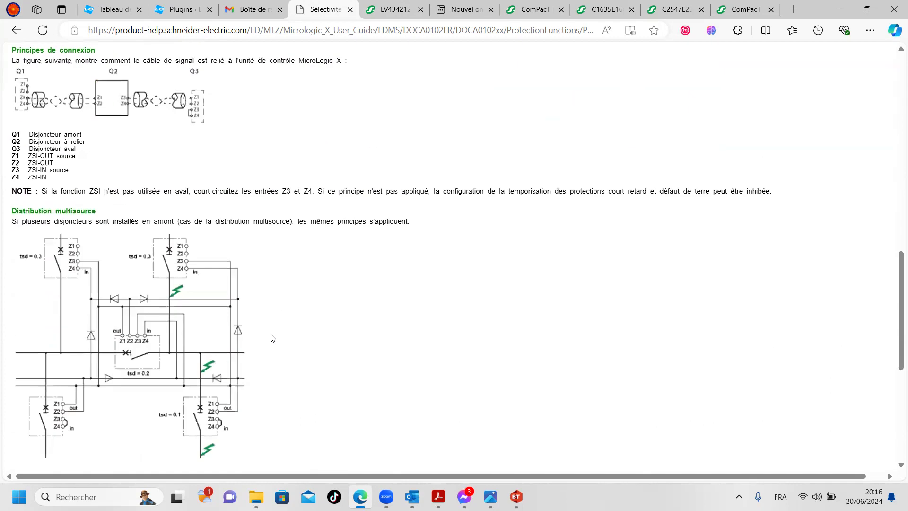
Read the guide's multi-source distribution diagram, connection cable characteristics and predefined events, then return to the beginning of the article.
scroll(272, 337, "down", 3)
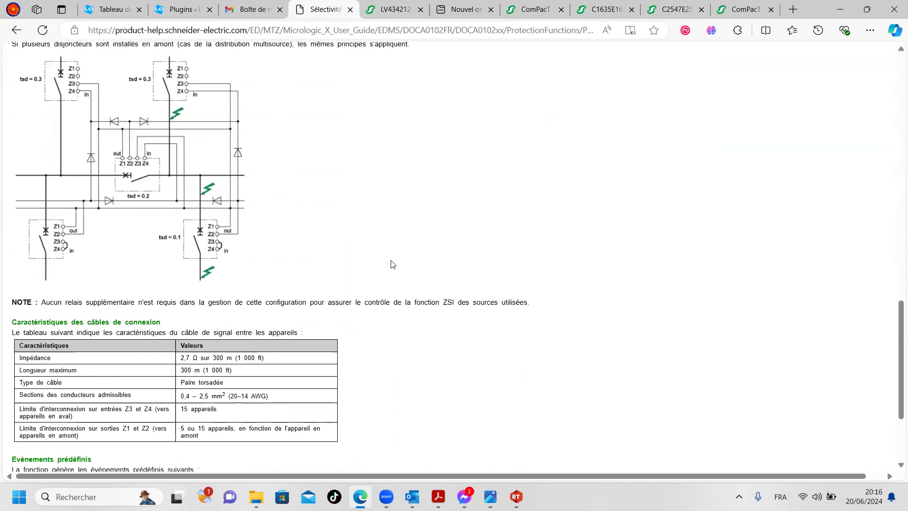
scroll(391, 264, "down", 3)
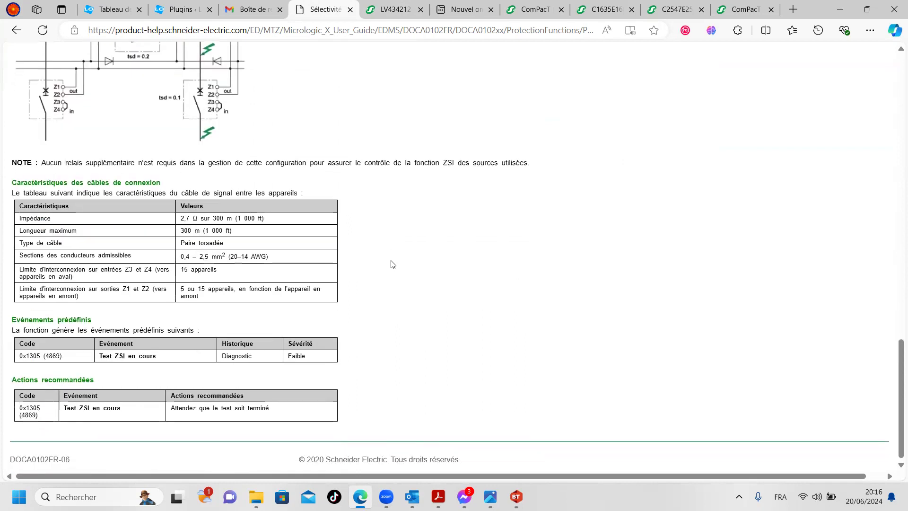
scroll(379, 308, "up", 4)
scroll(357, 306, "up", 1)
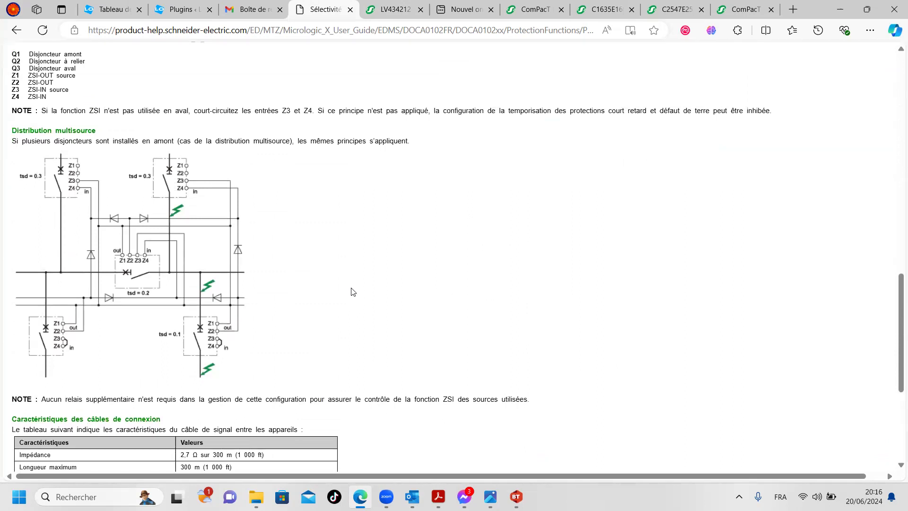
scroll(352, 291, "up", 4)
scroll(353, 292, "down", 3)
scroll(352, 291, "up", 1)
scroll(352, 291, "up", 12)
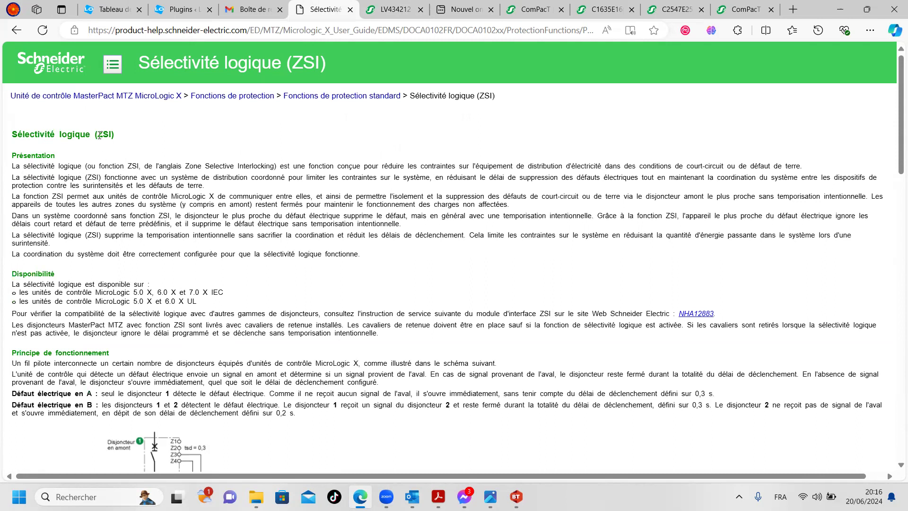
Highlight "Zone Selective Interlocking" in the presentation and read the availability and operating principle for faults A and B.
left_click_drag(181, 166, 275, 168)
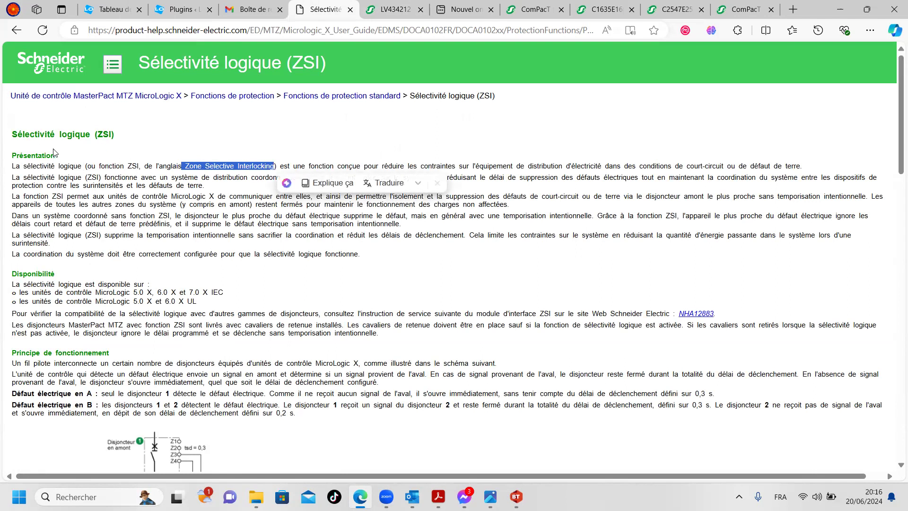
scroll(366, 297, "down", 2)
scroll(366, 297, "up", 2)
scroll(409, 213, "down", 2)
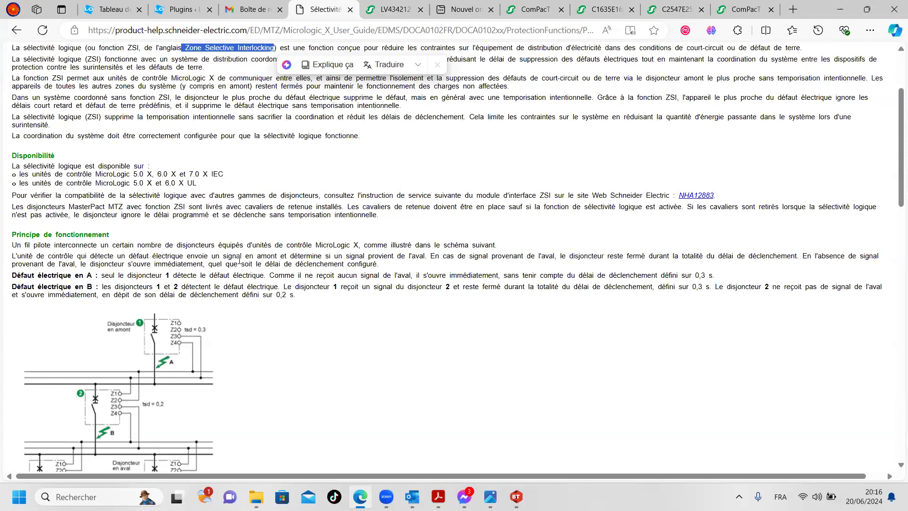
scroll(271, 340, "up", 1)
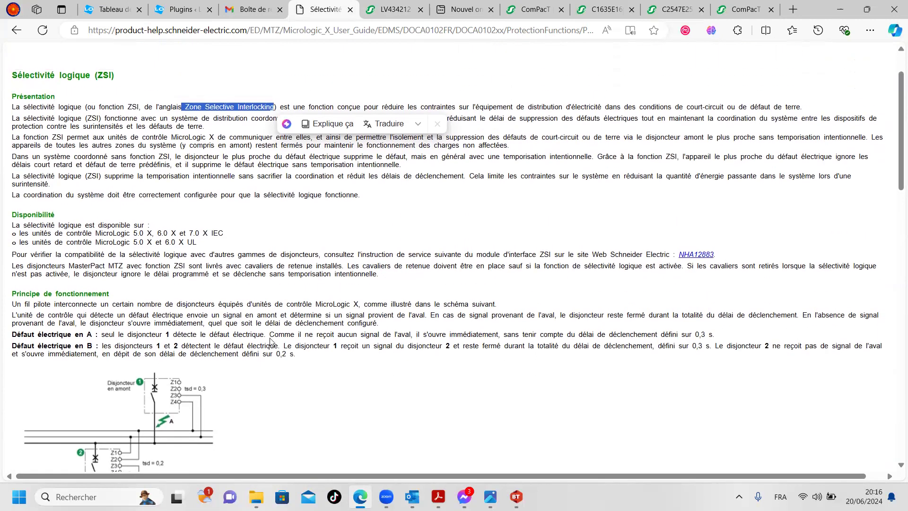
scroll(271, 340, "down", 2)
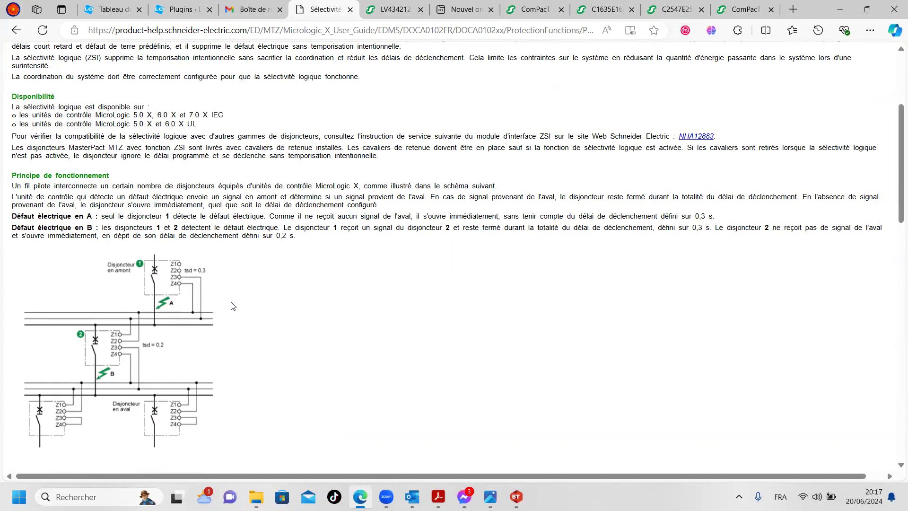
Skim the guide from the breaker wiring diagram to the recommended actions, return to its start and show the full page address.
scroll(63, 123, "down", 4)
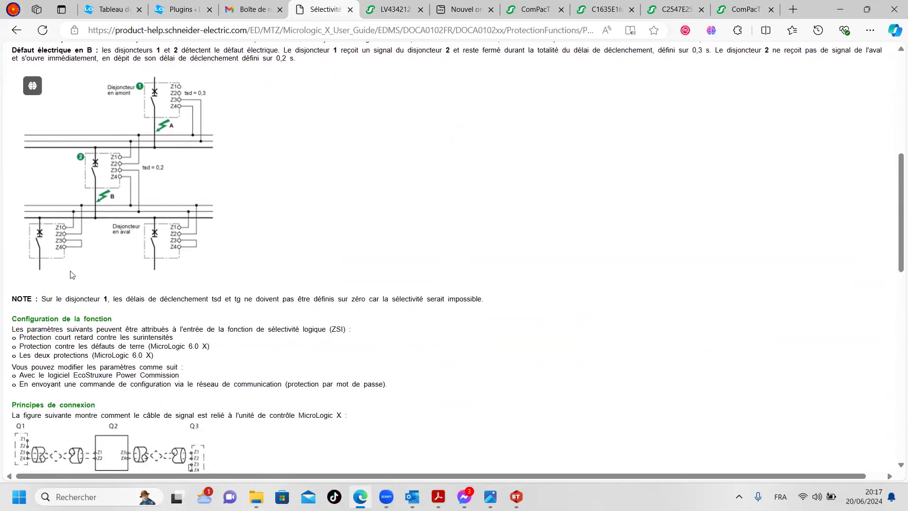
scroll(72, 274, "down", 15)
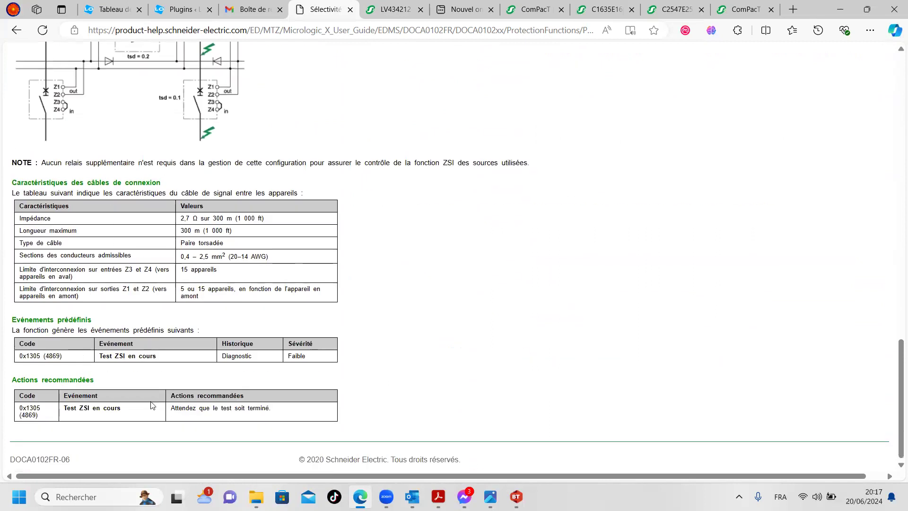
scroll(151, 404, "up", 20)
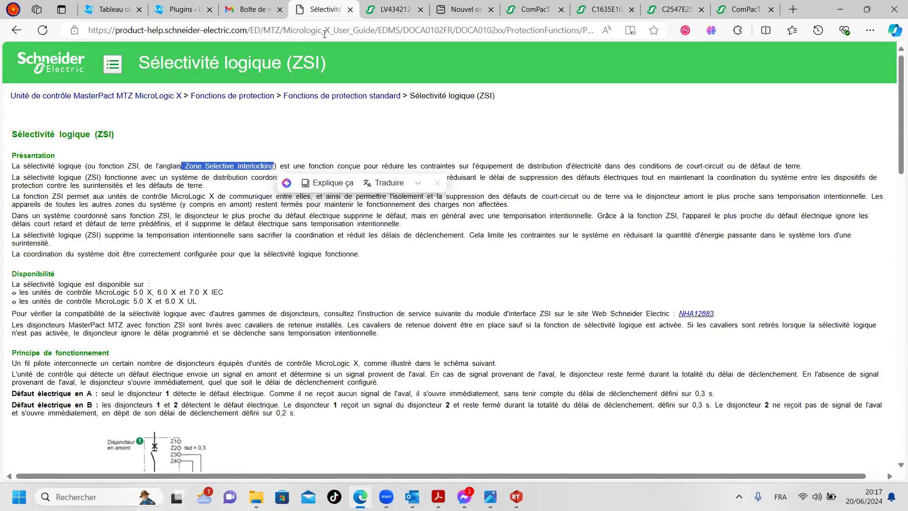
left_click(326, 34)
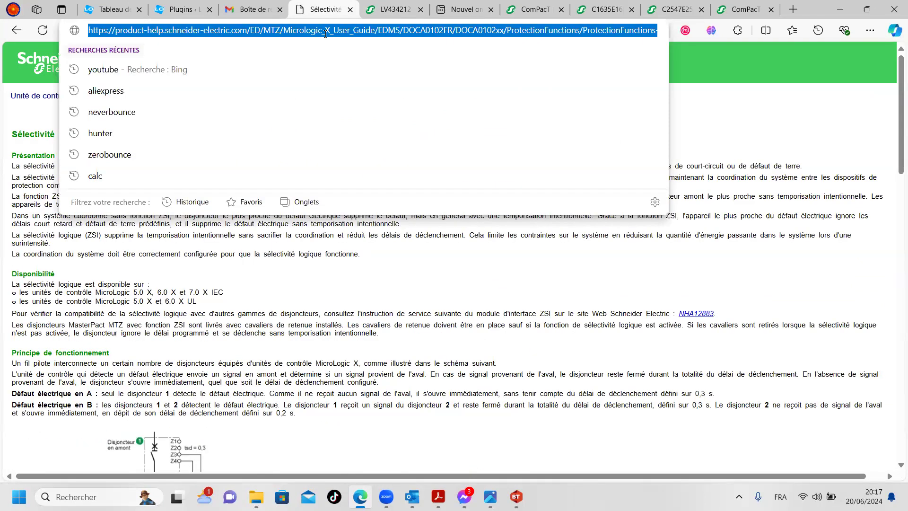
left_click(529, 358)
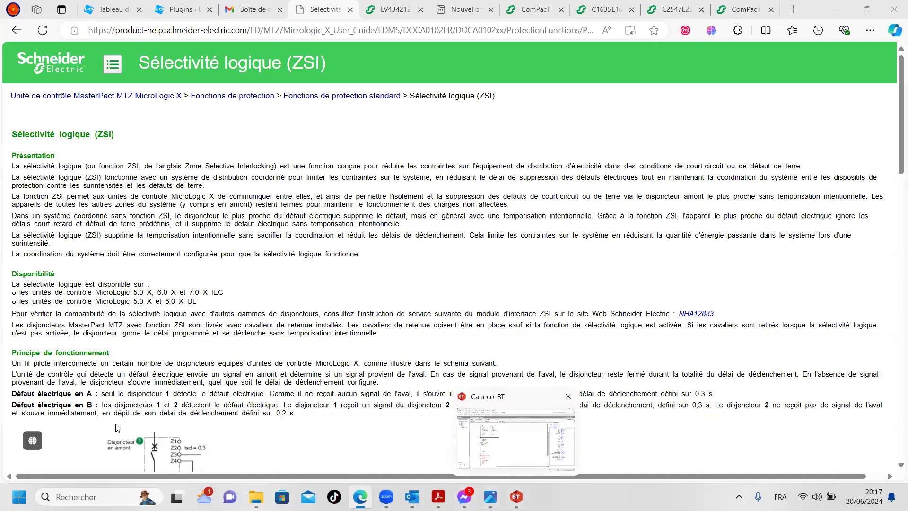
Review the ZSI wiring diagram, switch to the Micrologic trip unit picture in Photos and examine its terminal block up close.
scroll(119, 428, "down", 4)
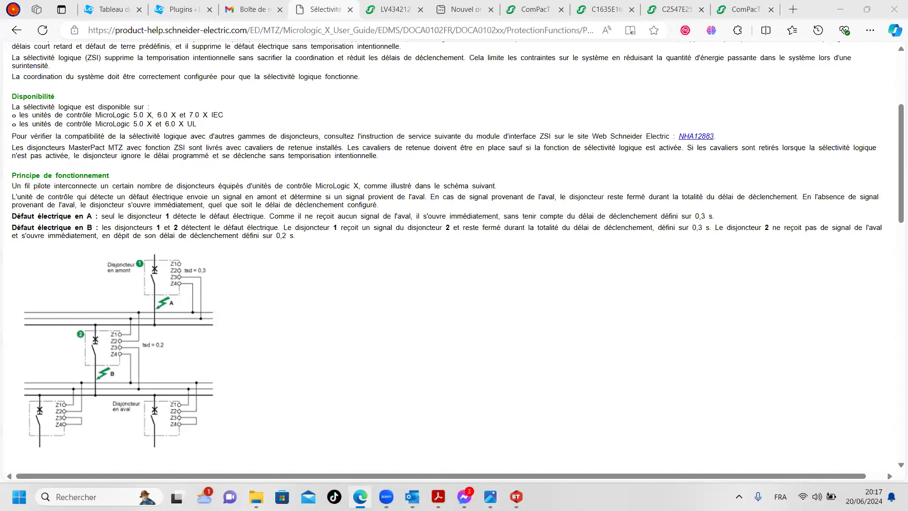
left_click(490, 496)
scroll(139, 354, "down", 3)
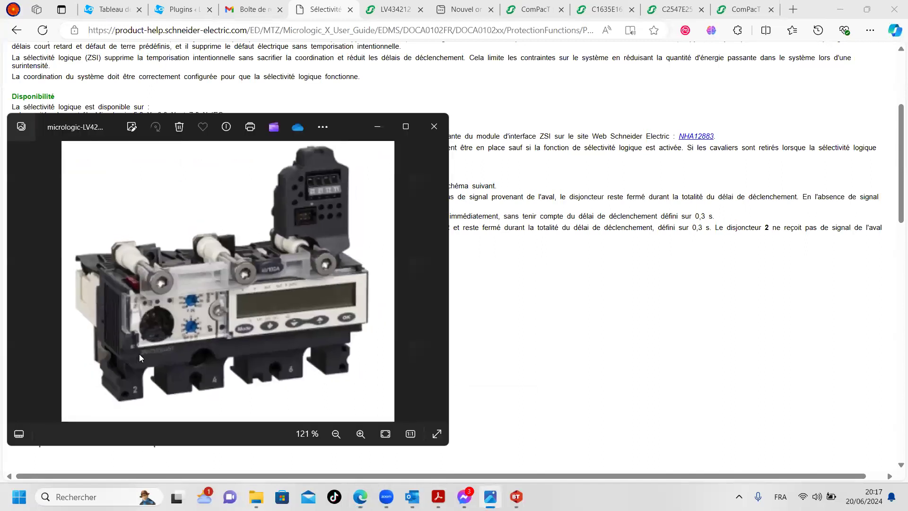
scroll(275, 241, "up", 6)
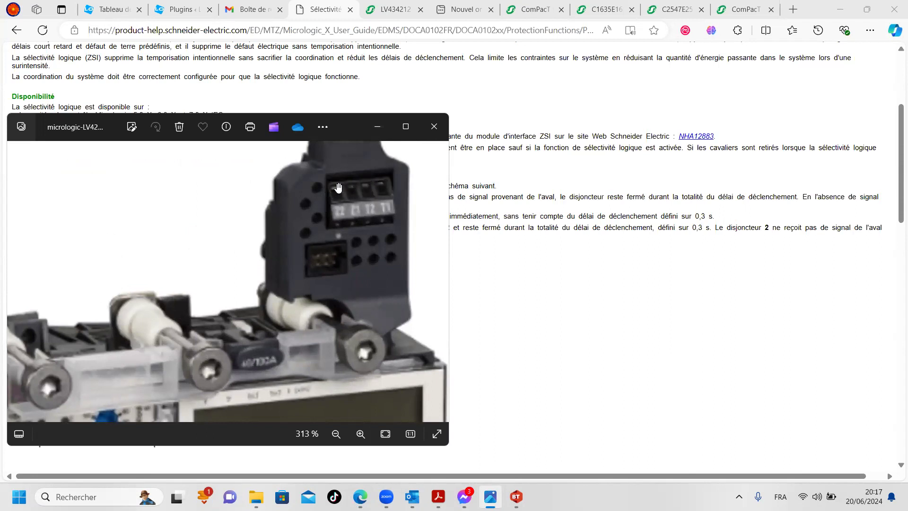
scroll(358, 199, "down", 5)
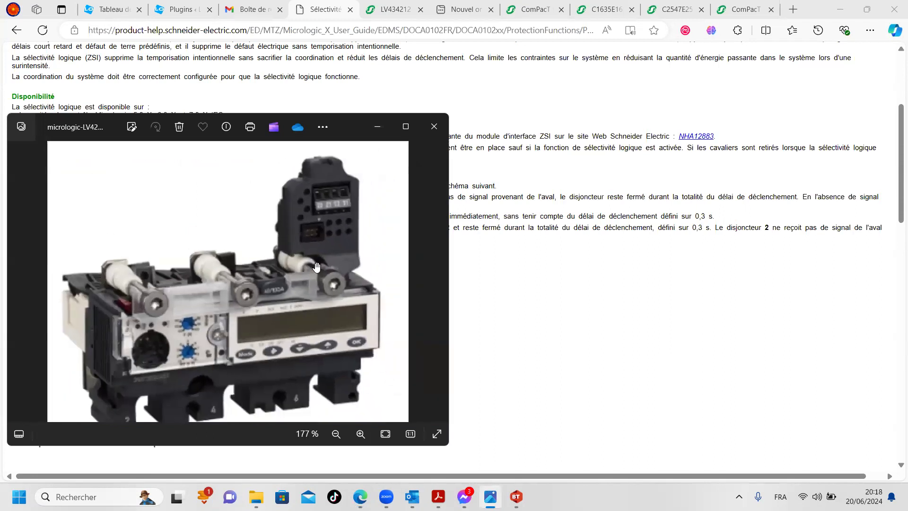